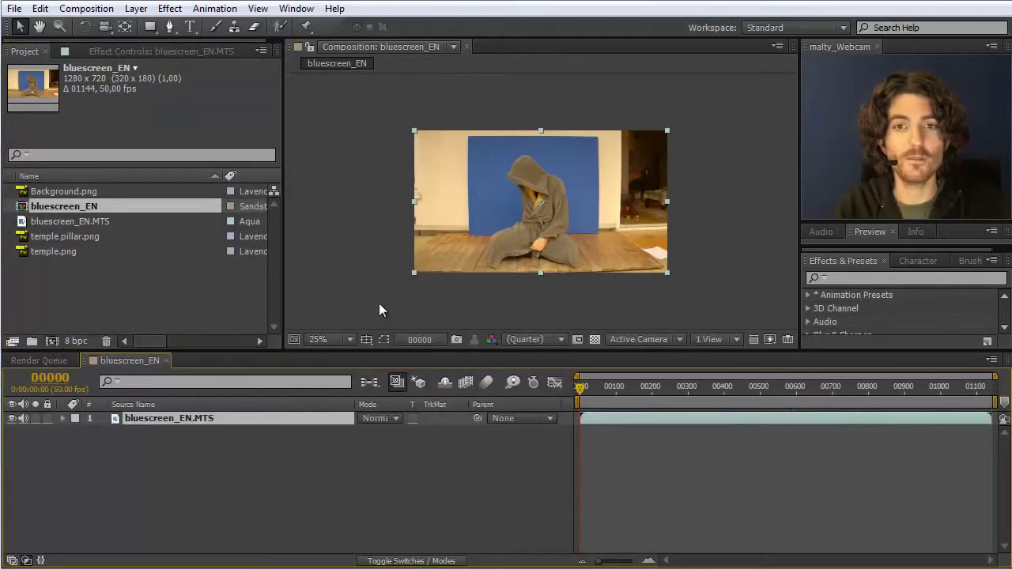
Move the playhead to frame 813 of the bluescreen_EN composition.
key(period)
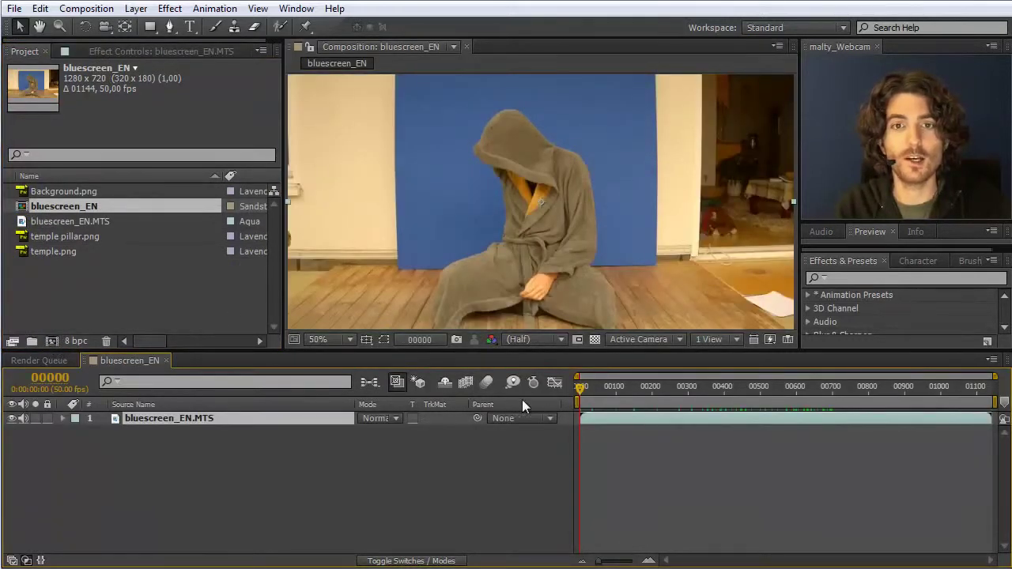
drag(581, 388, 873, 401)
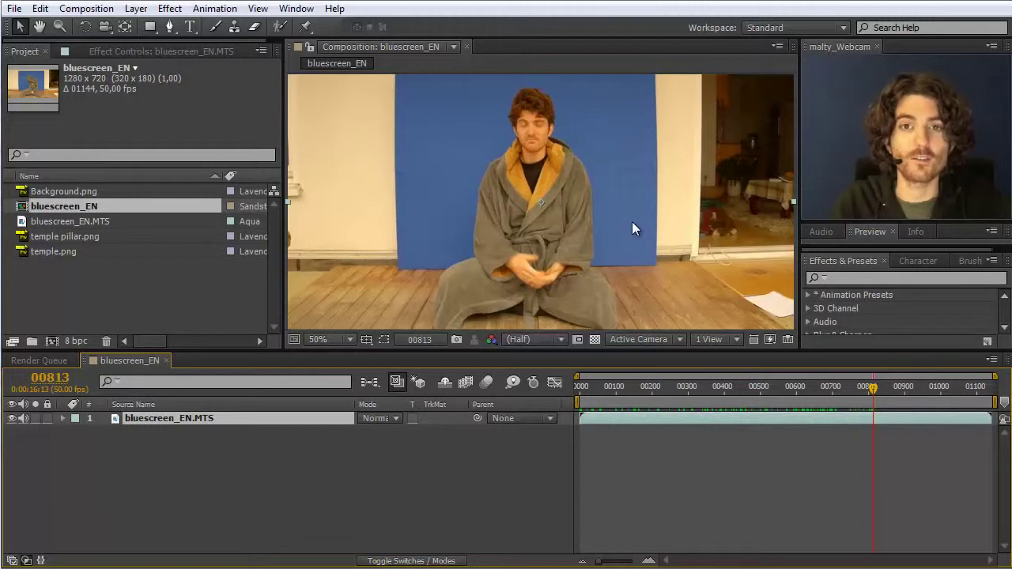
key(comma)
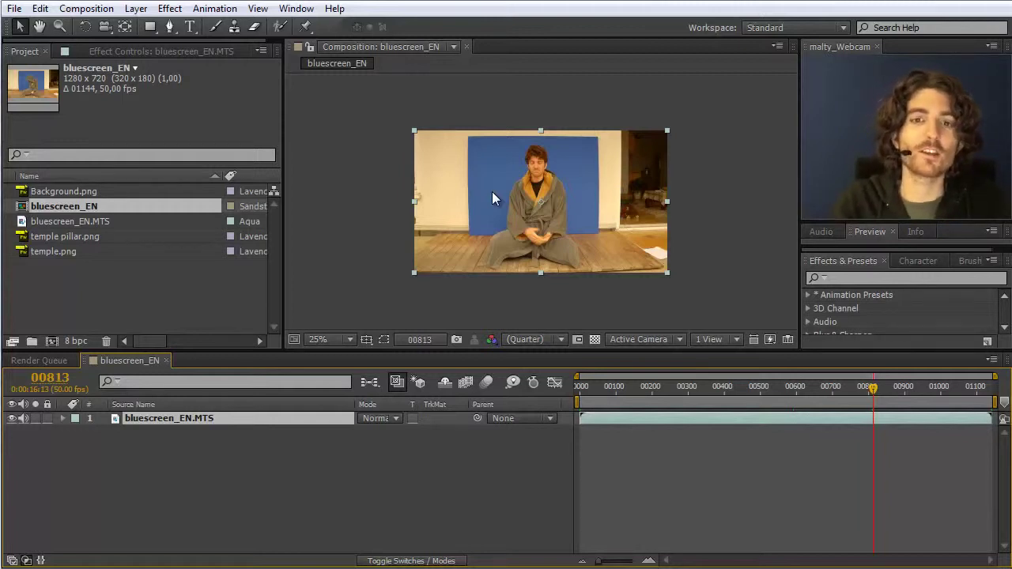
key(period)
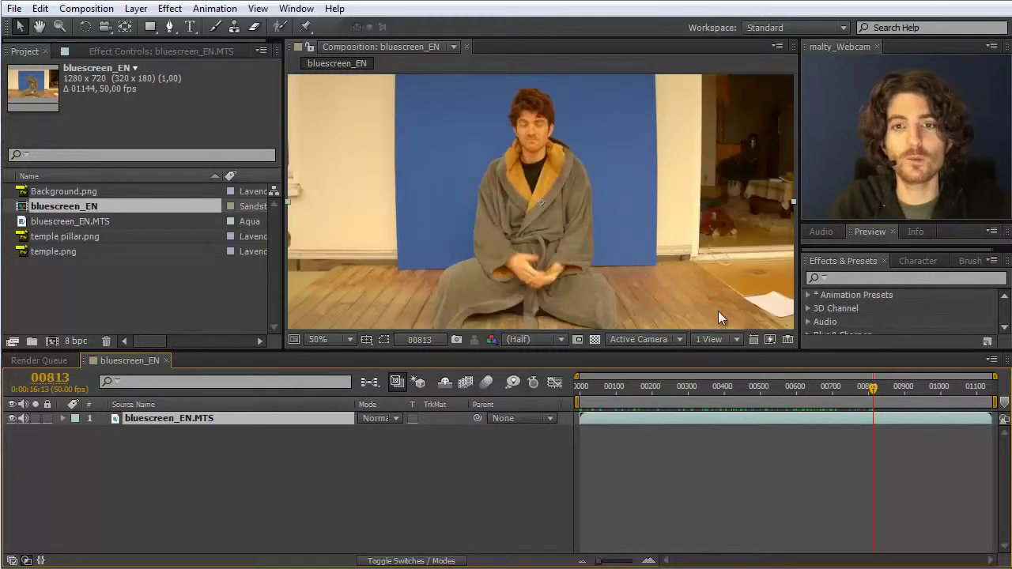
key(comma)
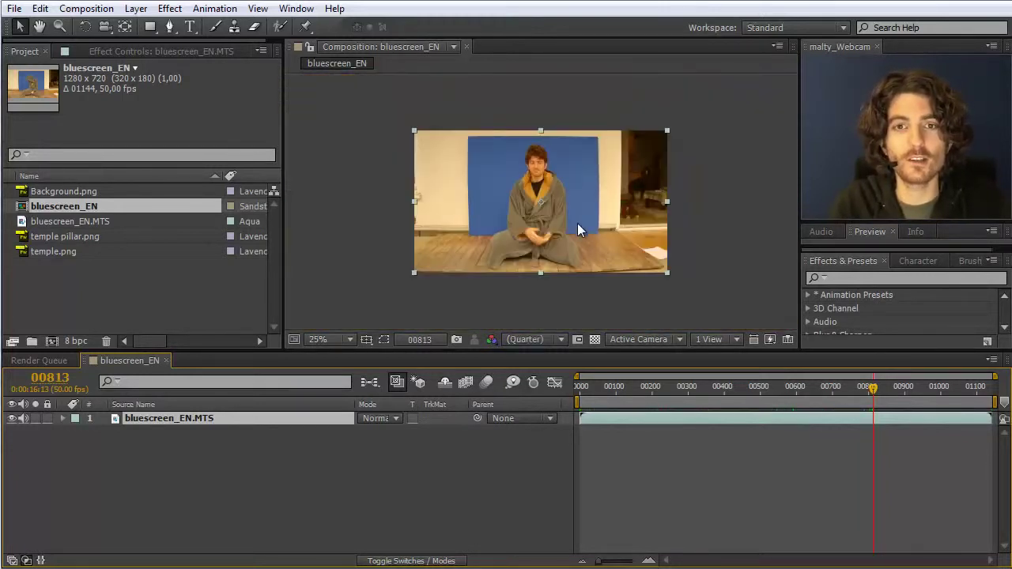
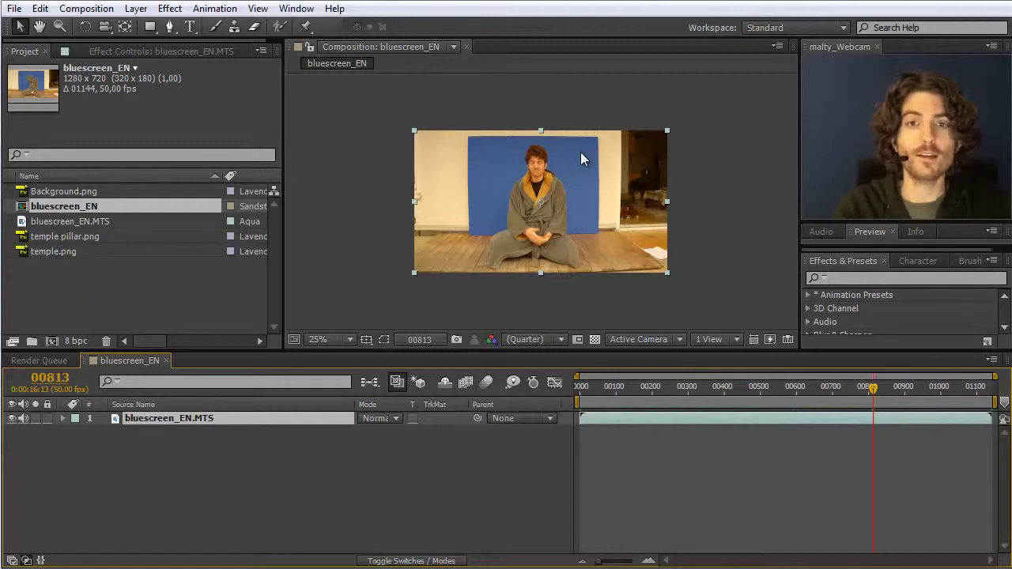
Activate the Pen tool with RotoBezier turned off, ready to mask the bluescreen_EN.MTS layer.
scroll(592, 165, down, 1)
scroll(593, 167, up, 2)
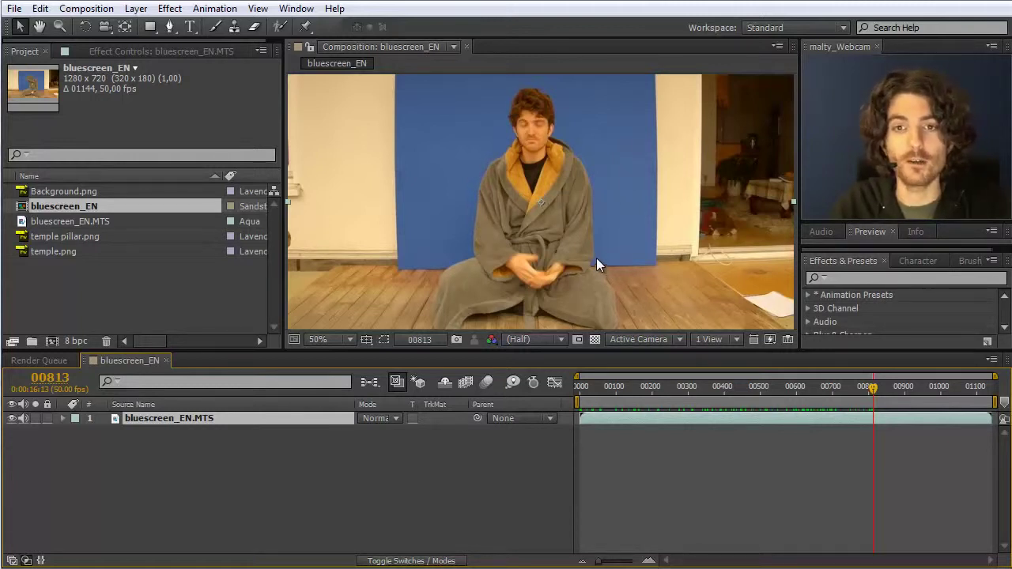
key(h)
drag(584, 273, 586, 247)
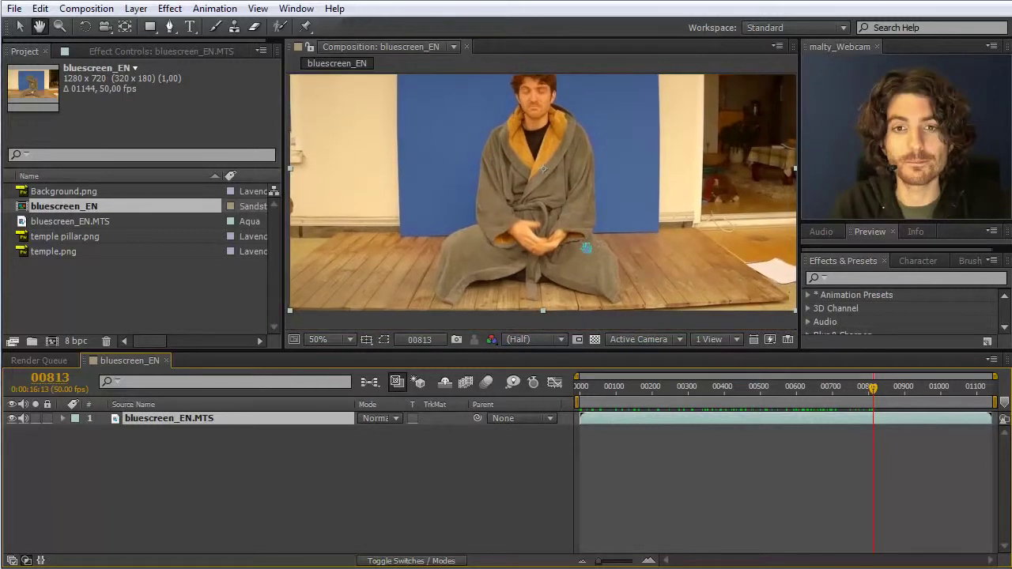
key(v)
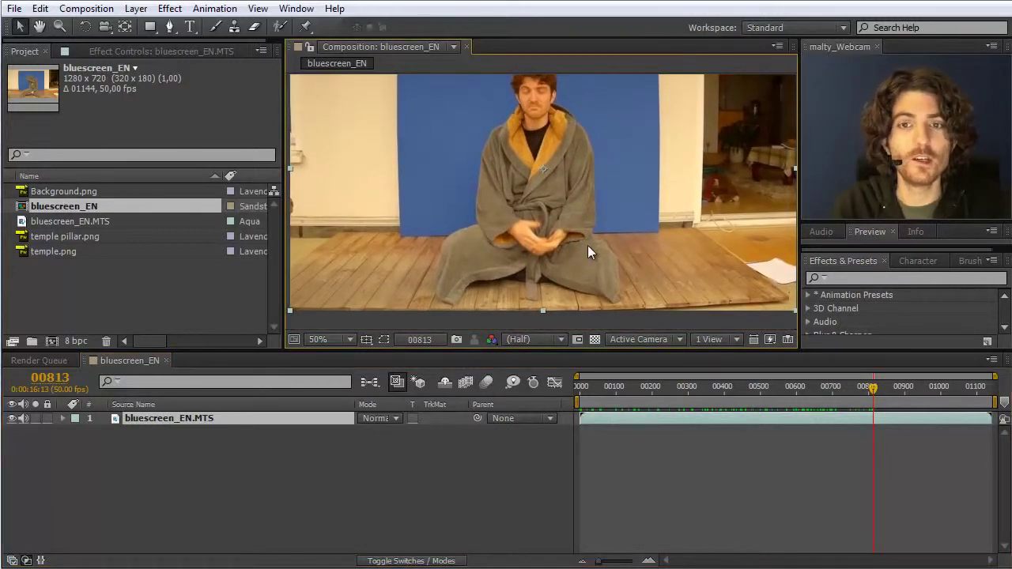
key(h)
mouse_move(587, 251)
mouse_down()
mouse_move(589, 243)
mouse_move(598, 264)
mouse_move(591, 243)
mouse_up()
key(v)
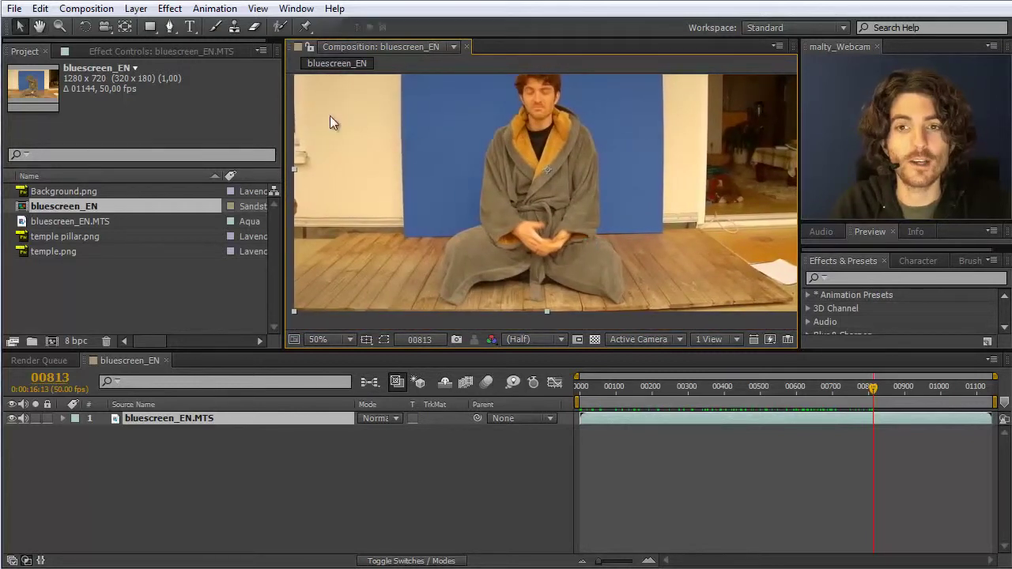
click(172, 26)
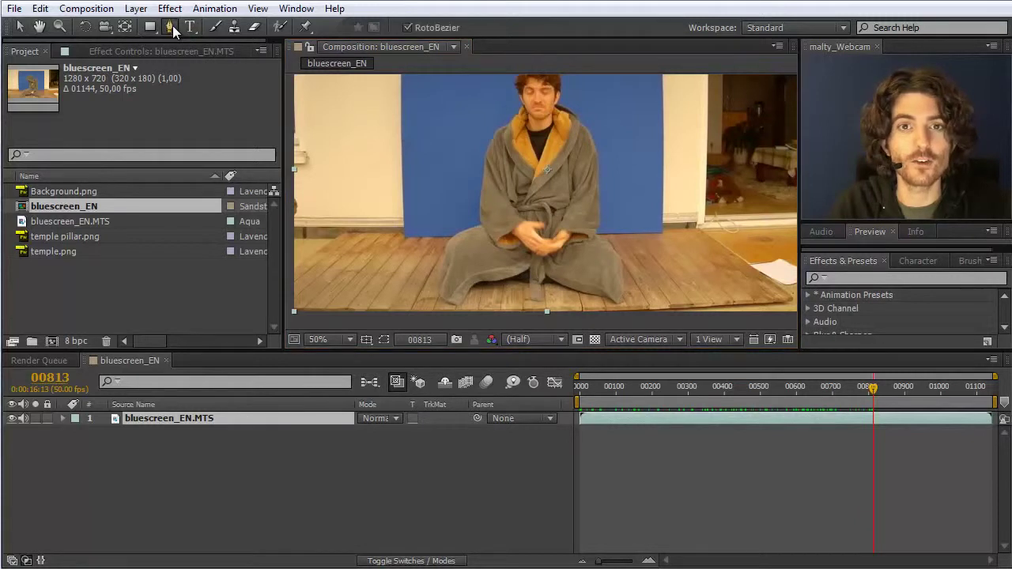
click(411, 29)
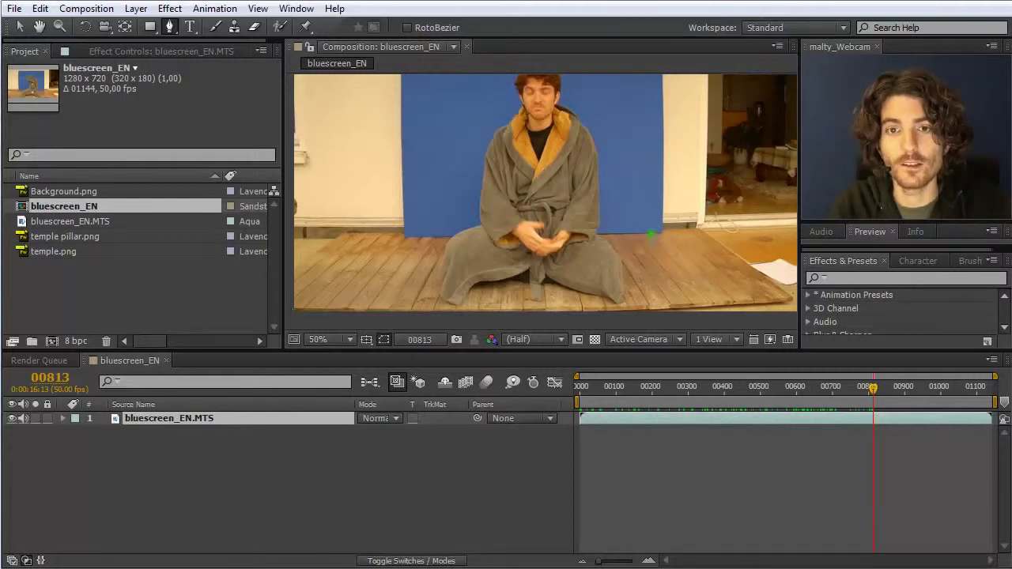
Start a mask on the bluescreen_EN.MTS layer at the blue backdrop's lower right corner, tracing around the wooden platform to the backdrop's lower left corner.
click(651, 234)
click(702, 233)
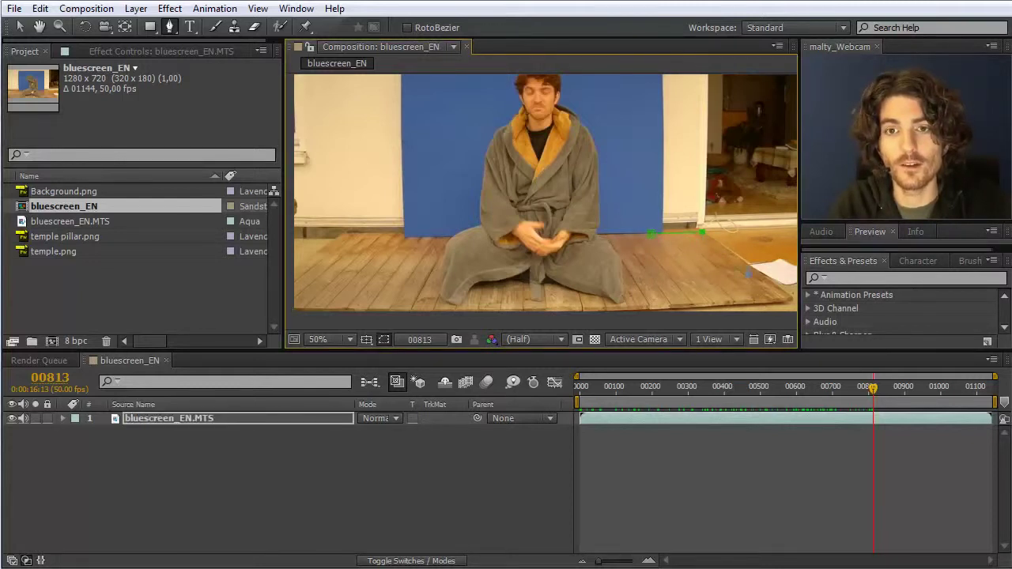
click(790, 297)
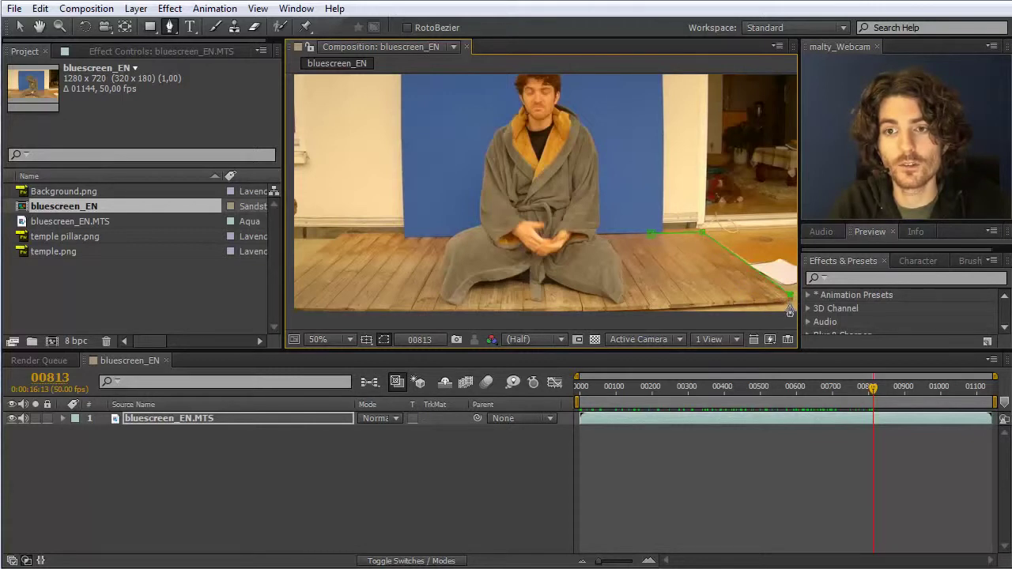
click(650, 310)
click(471, 316)
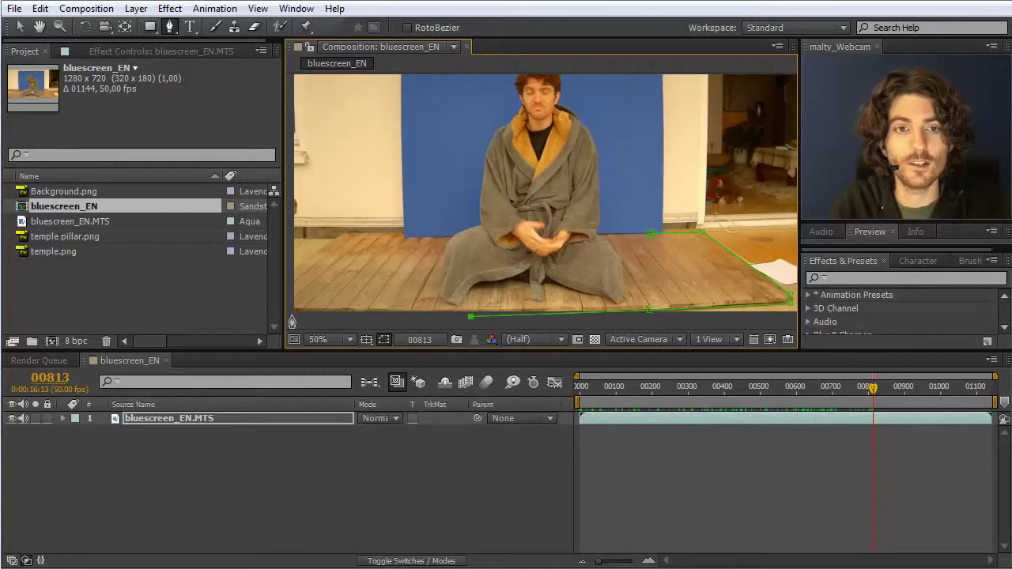
click(303, 310)
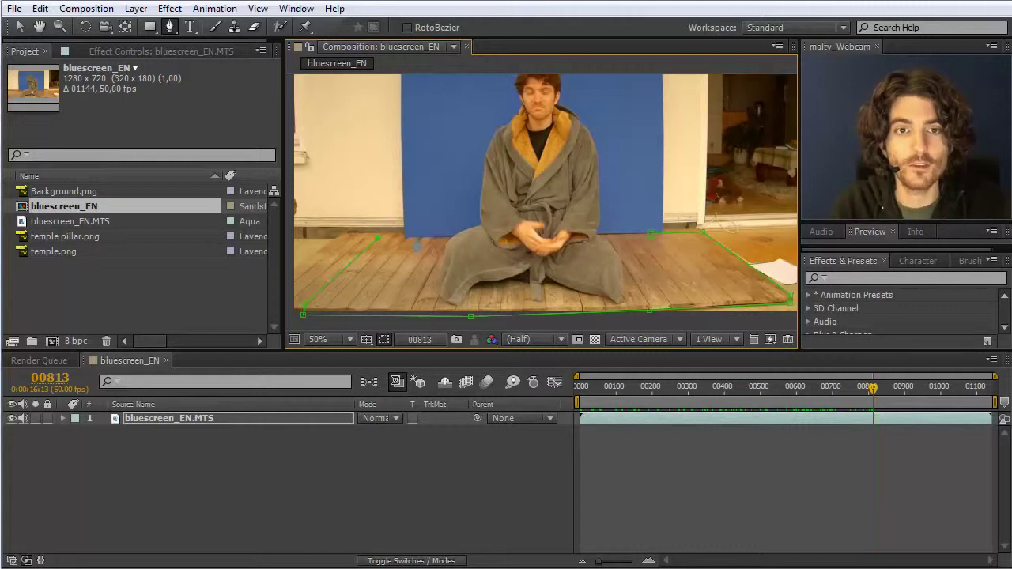
click(414, 236)
scroll(422, 106, up, 3)
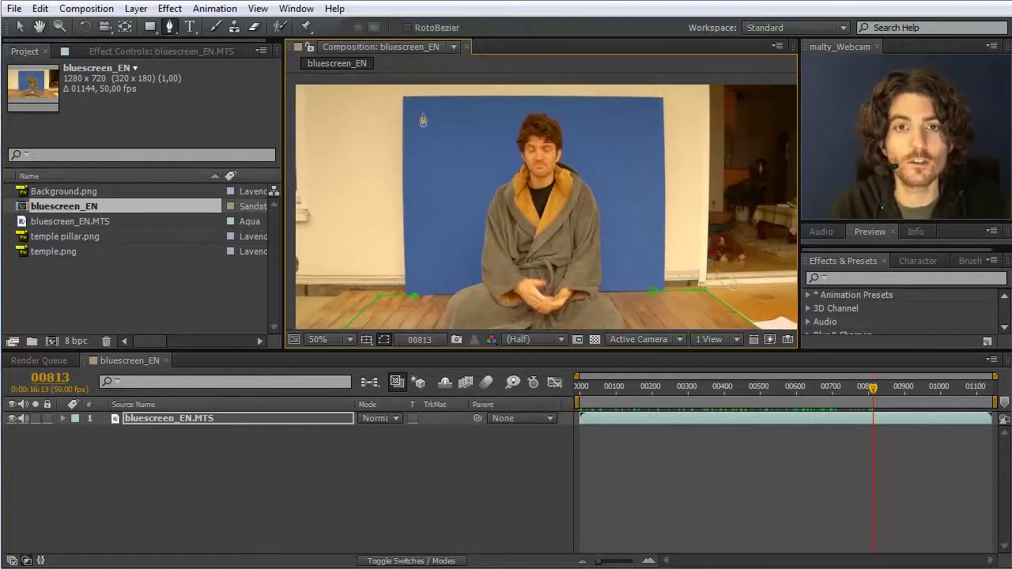
Continue the mask just inside the blue backdrop's upper corners and close it at its starting point.
click(422, 103)
click(650, 111)
click(654, 291)
scroll(653, 291, down, 1)
key(v)
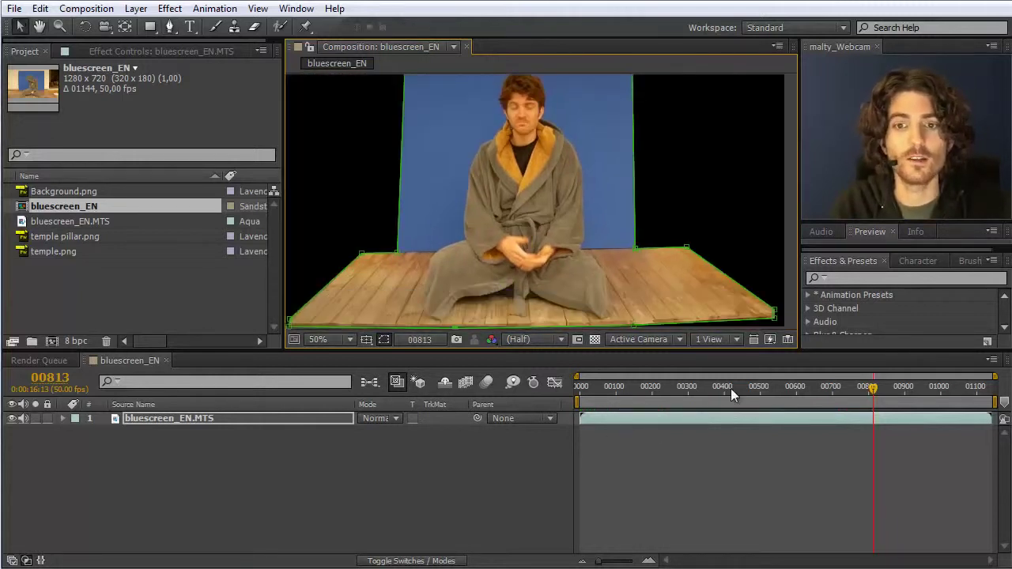
Move the playhead to frame 432 and apply the Keylight (1.2) effect to the bluescreen_EN.MTS layer.
drag(874, 393, 735, 378)
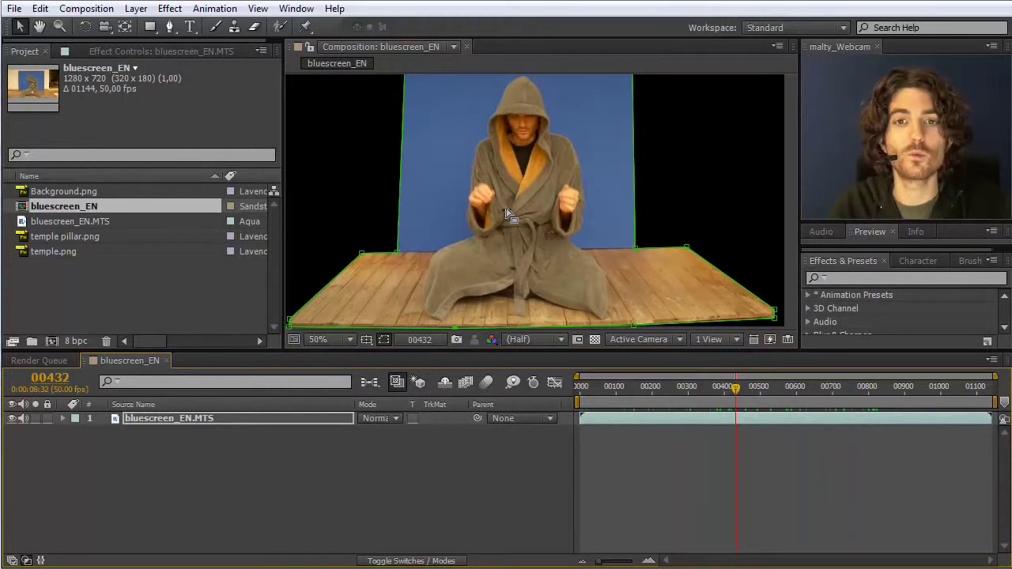
click(870, 278)
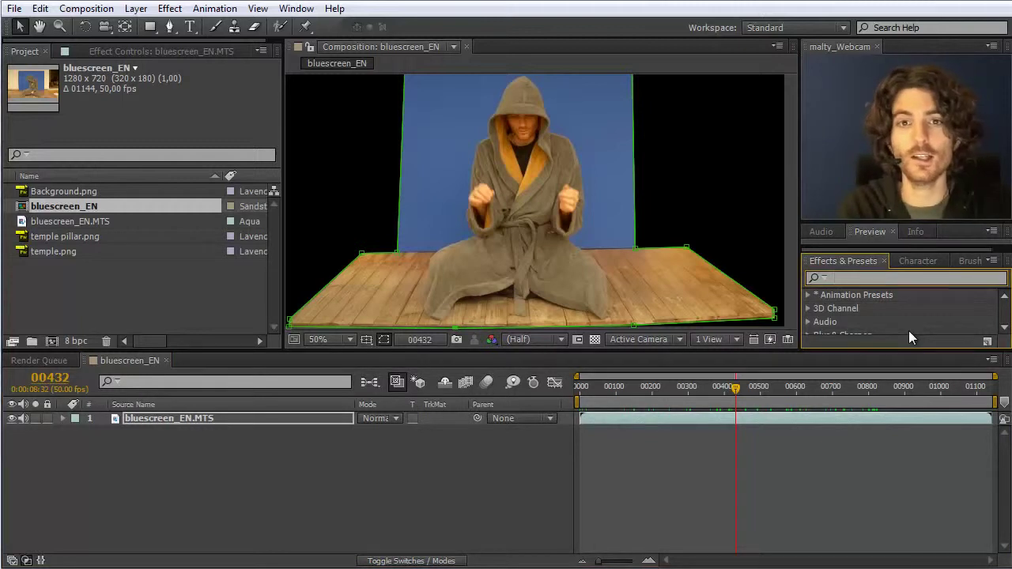
text(KeyLi)
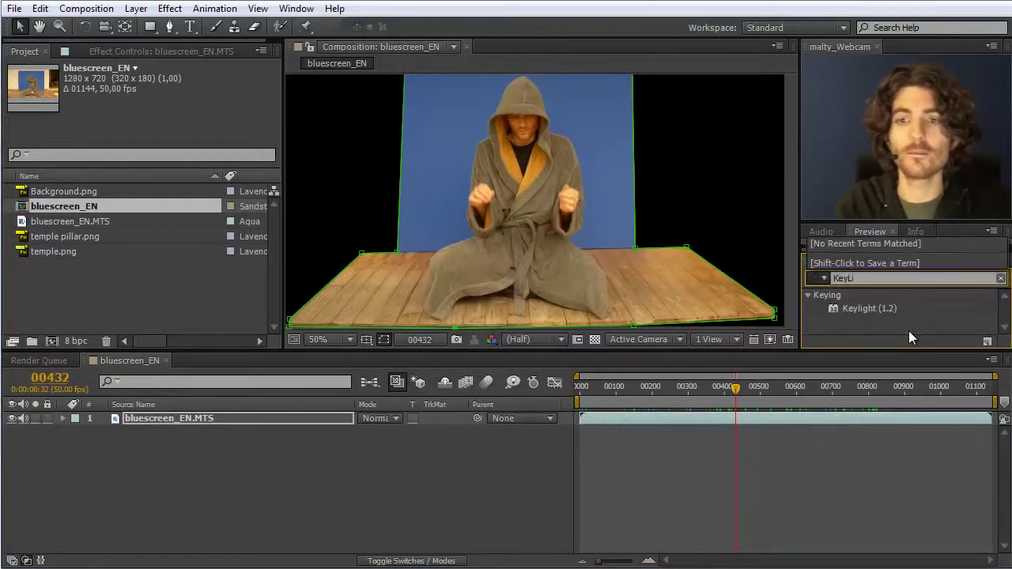
click(864, 306)
drag(864, 305, 230, 417)
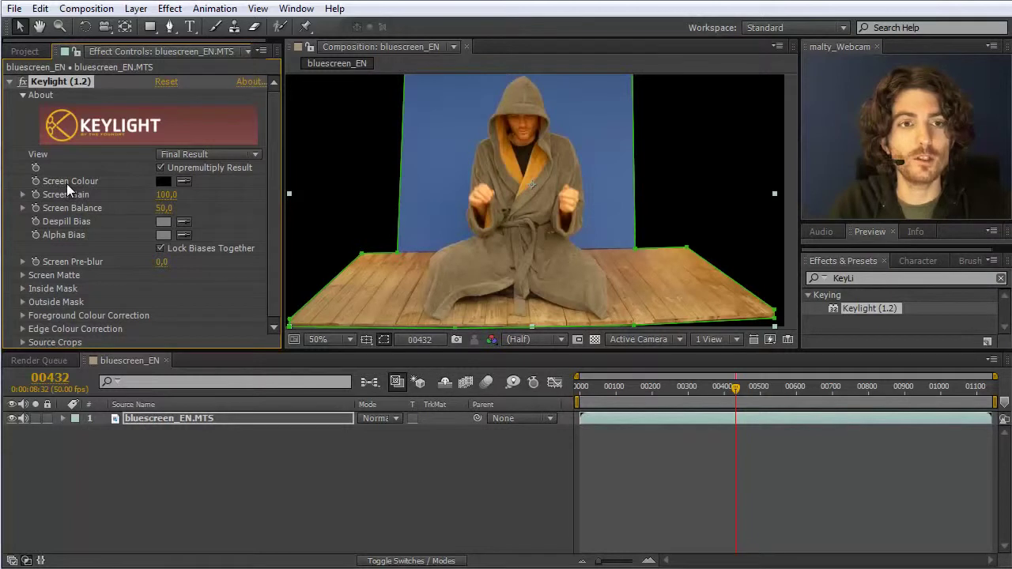
Set Keylight's Screen Colour by sampling the blue backdrop beside the hooded figure.
click(185, 181)
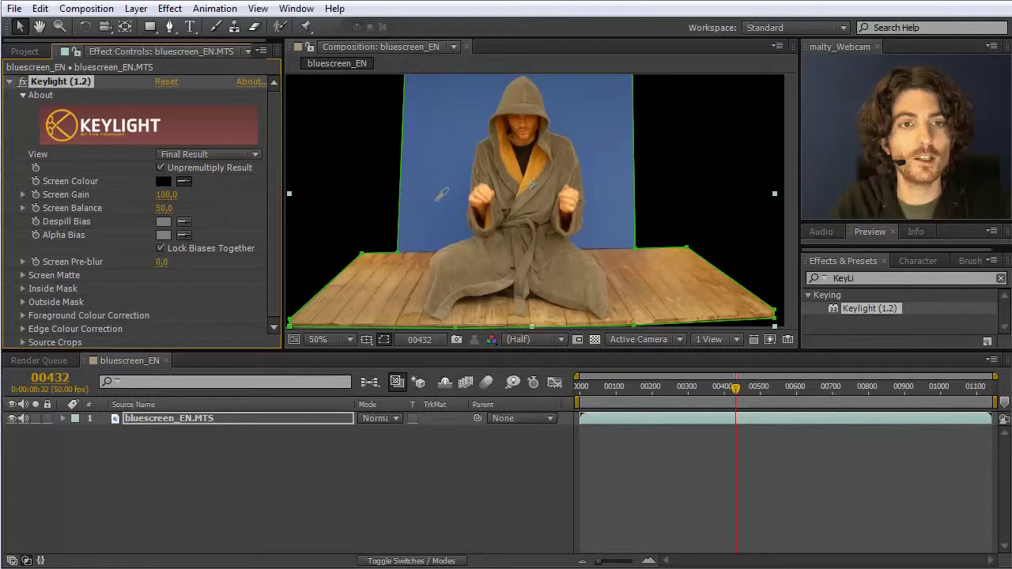
click(454, 144)
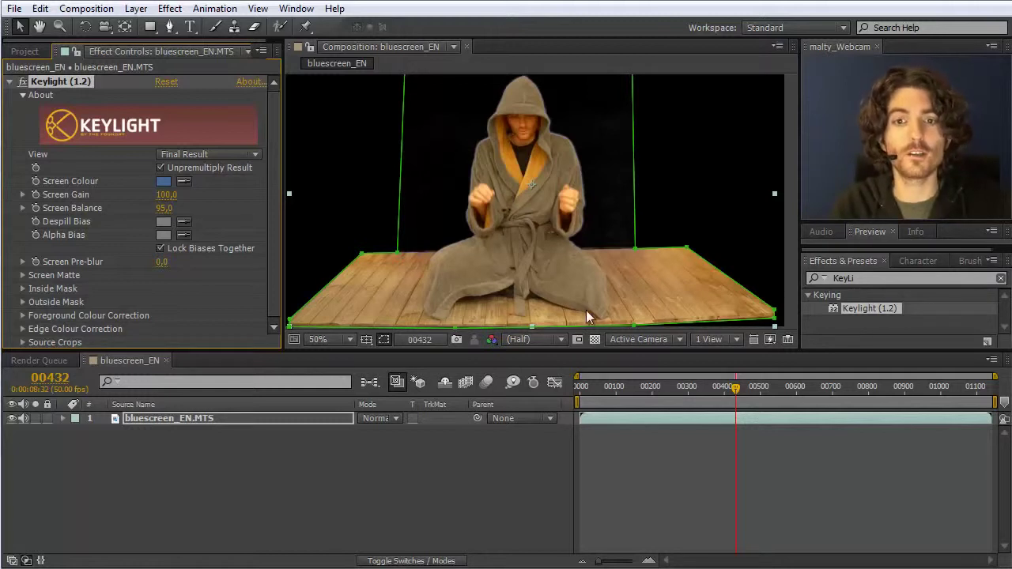
Show the transparency grid in the composition view and hide the mask outlines.
click(594, 339)
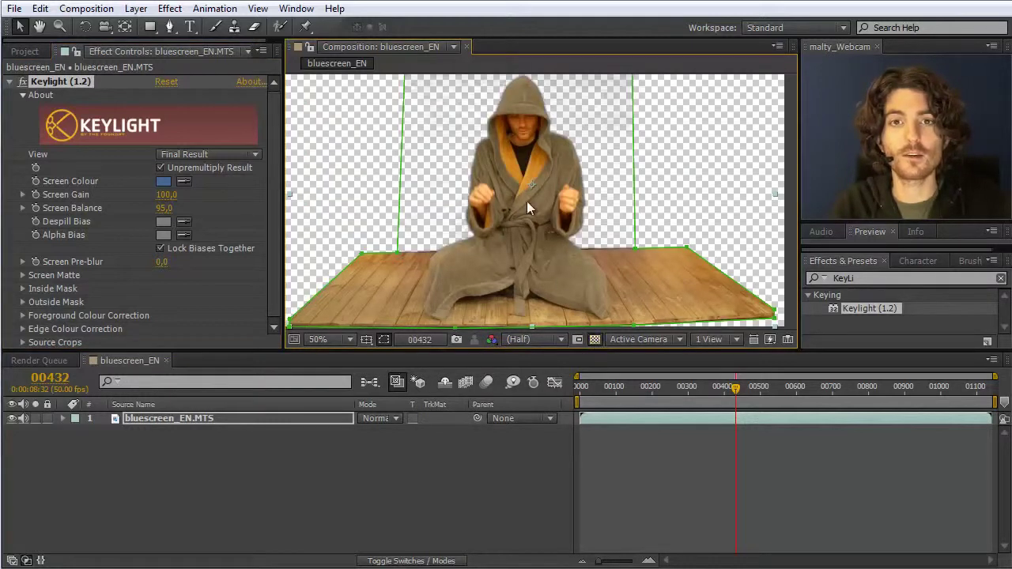
drag(666, 173, 671, 211)
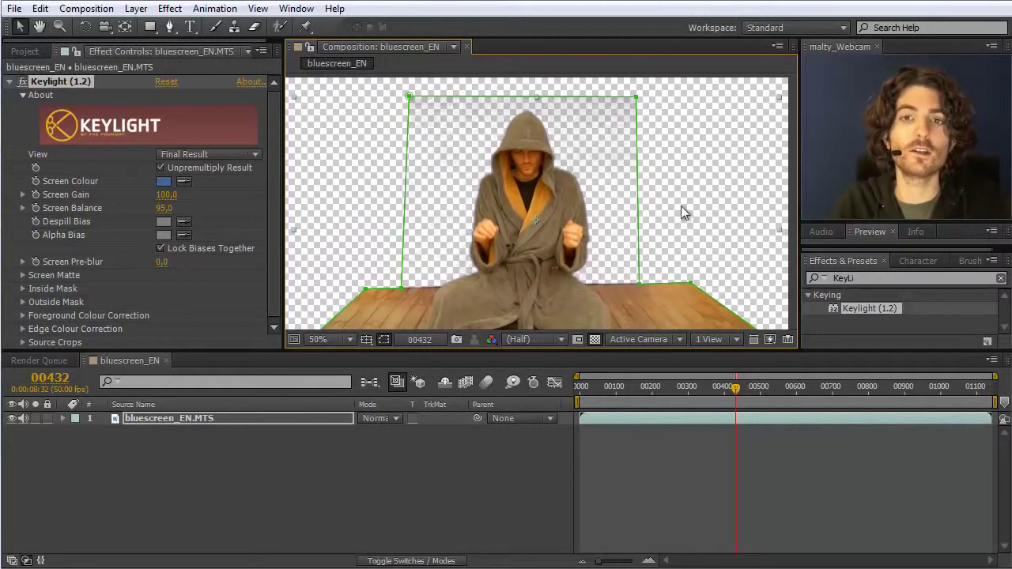
click(385, 339)
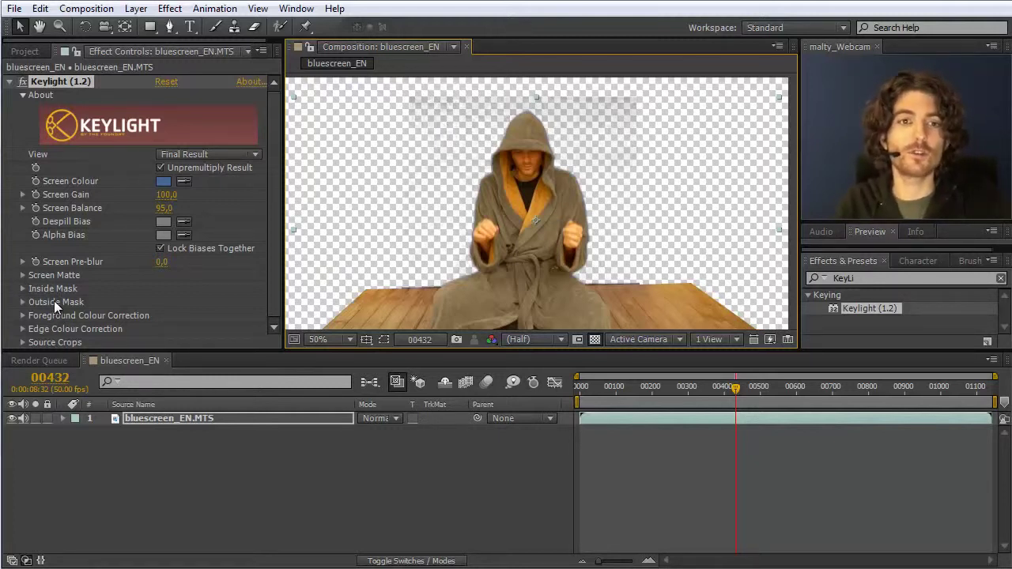
Look through Keylight's Screen Matte settings and switch the effect's View to Status.
click(273, 217)
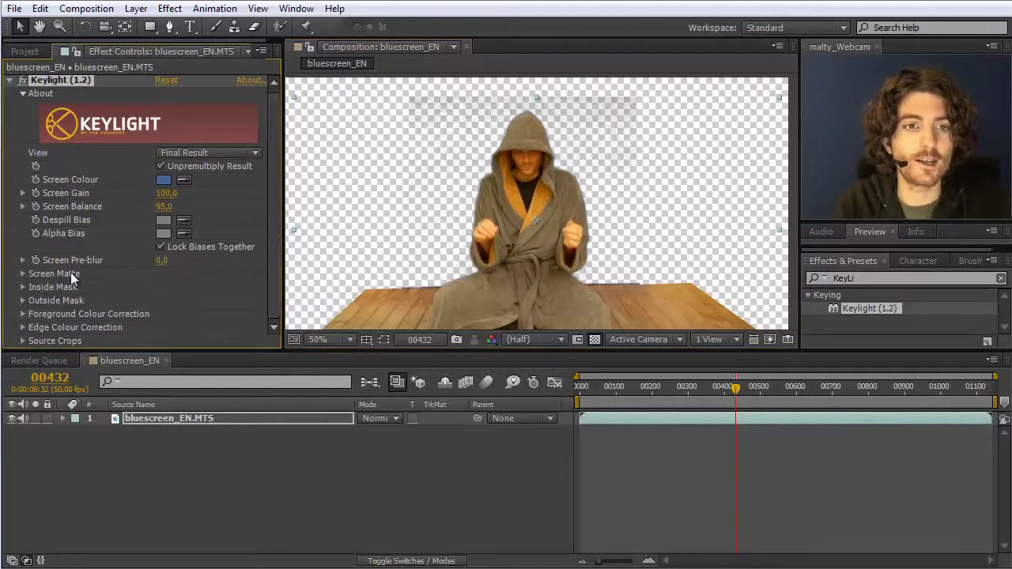
click(23, 273)
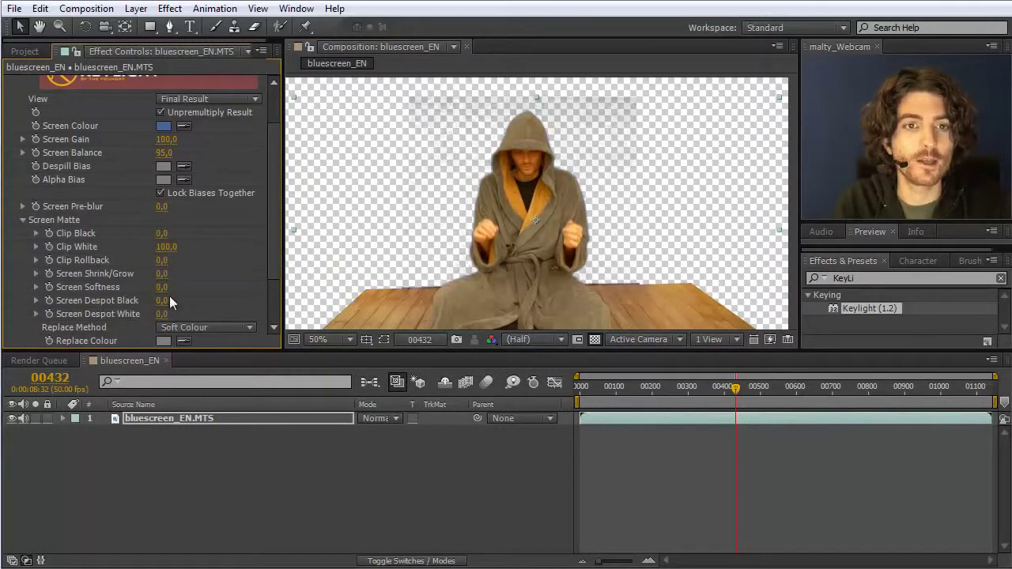
drag(277, 248, 276, 212)
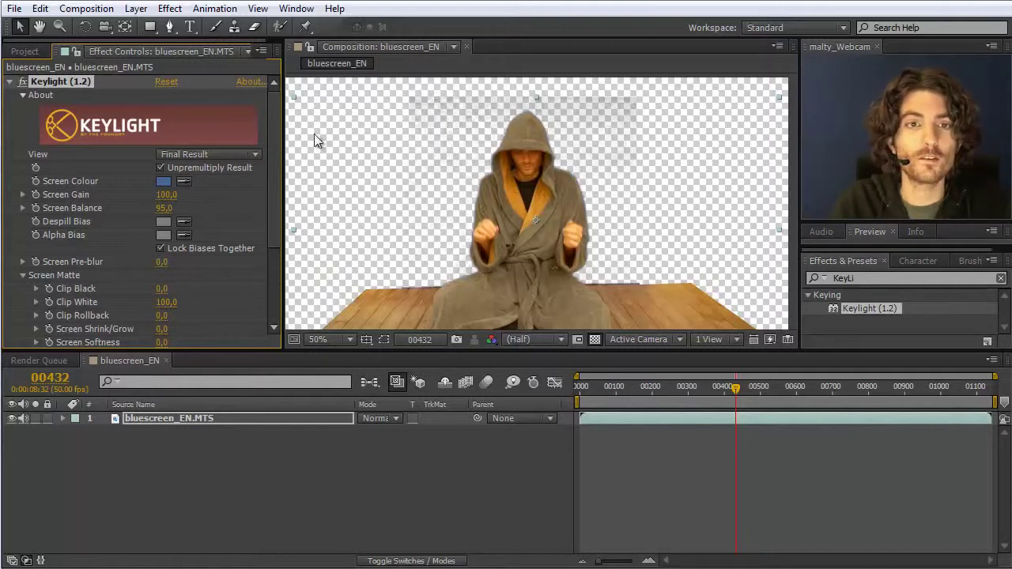
click(256, 155)
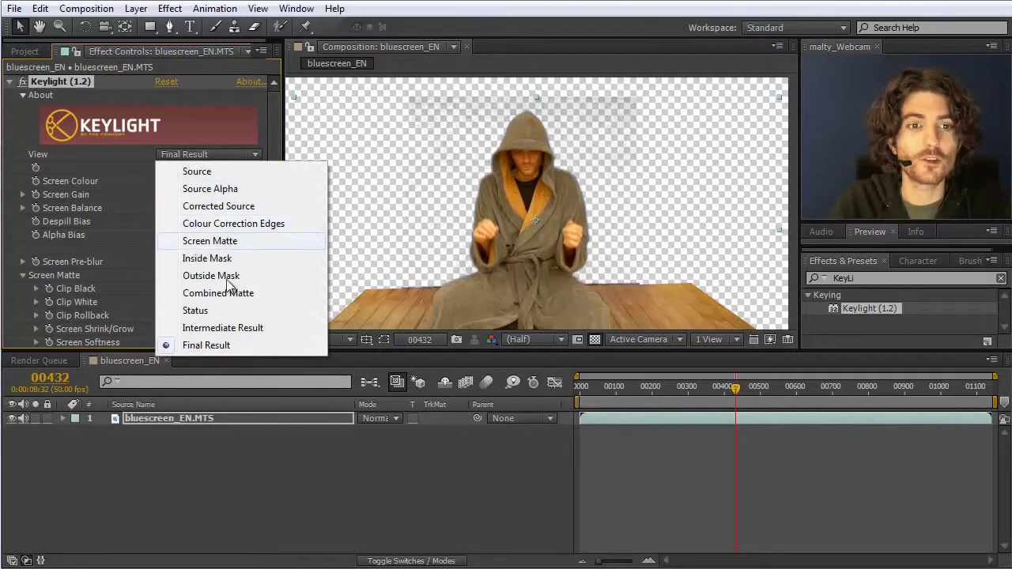
click(222, 312)
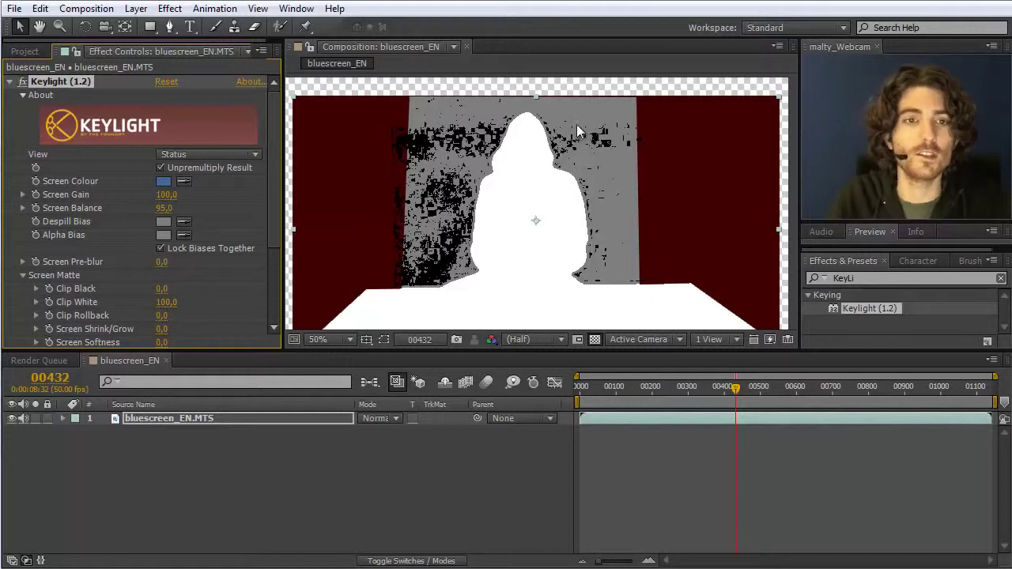
click(23, 275)
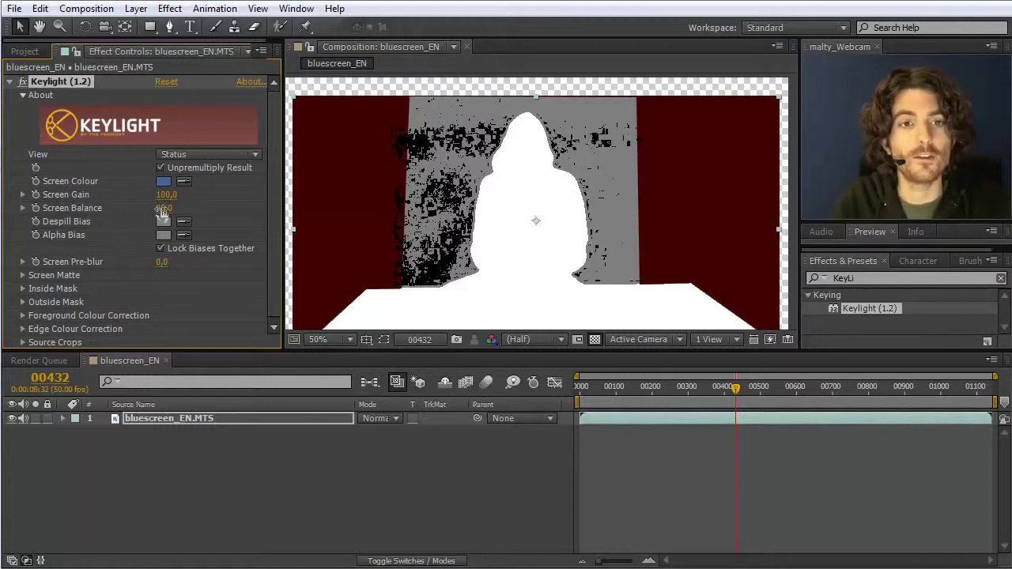
Test a low Screen Balance in Keylight and set the value to 100.
drag(162, 209, 45, 208)
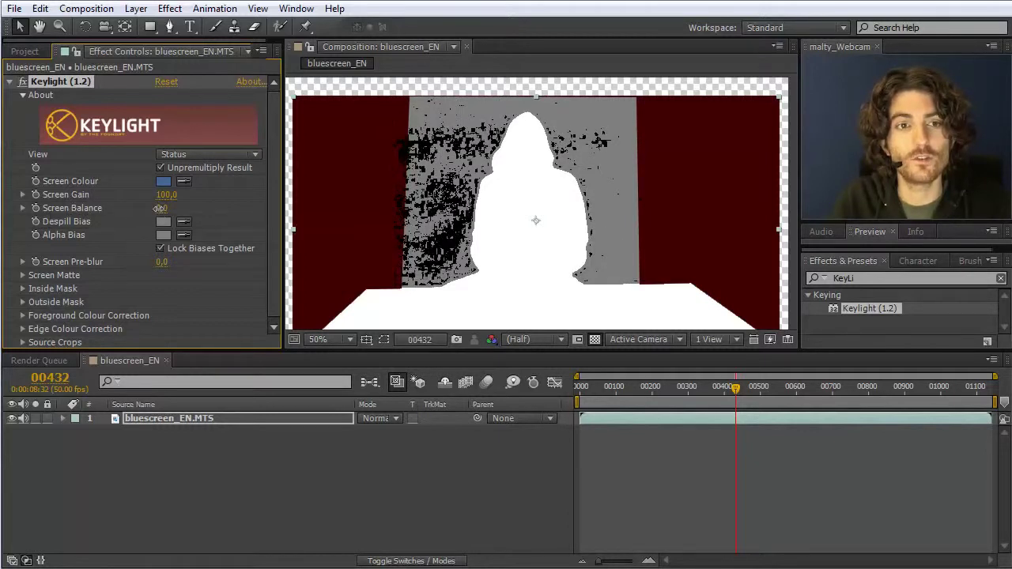
drag(161, 208, 284, 212)
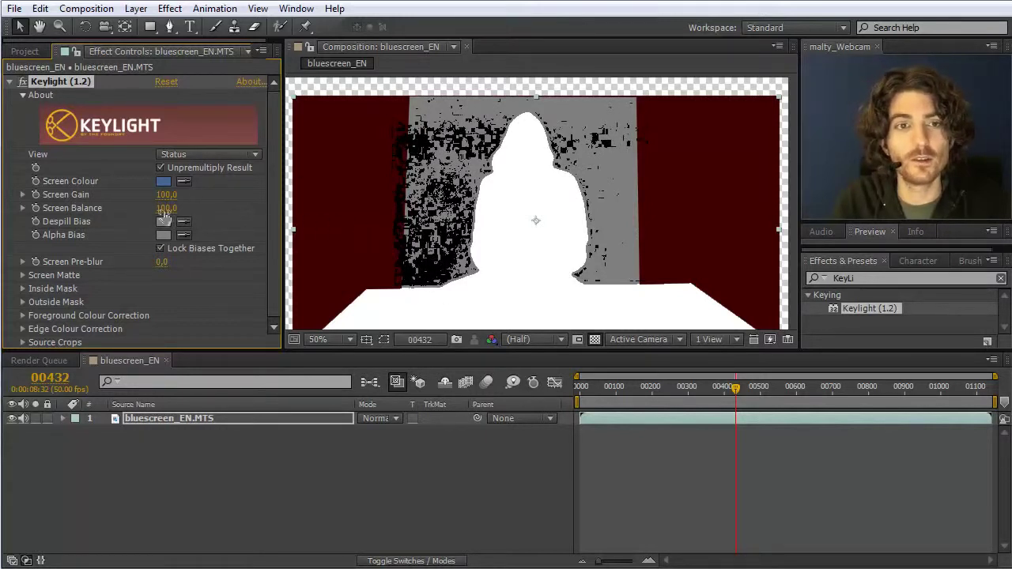
Test different Screen Balance values in Keylight, then set Screen Balance to 95 and Screen Gain to 118.
drag(164, 208, 139, 210)
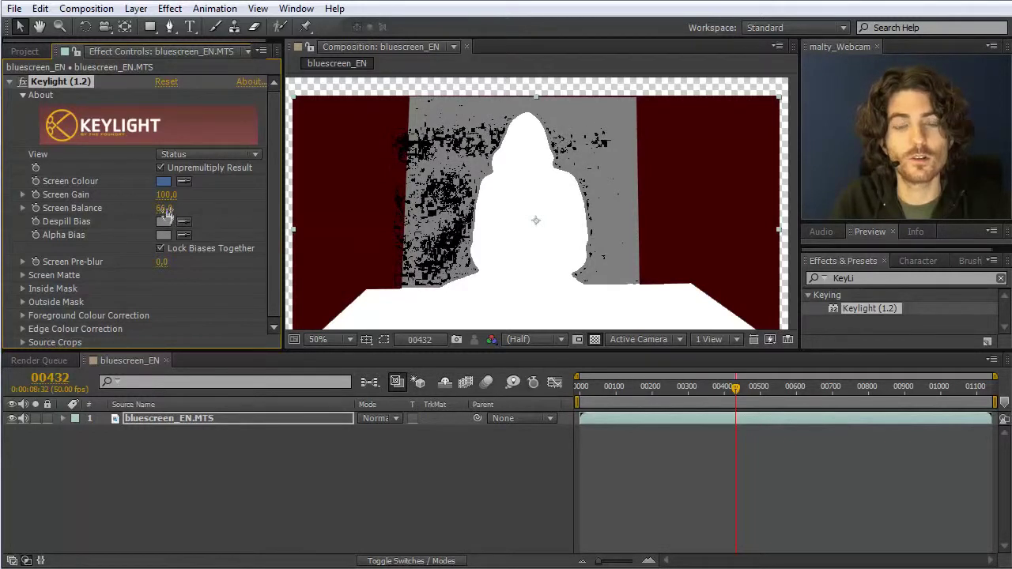
drag(165, 211, 82, 210)
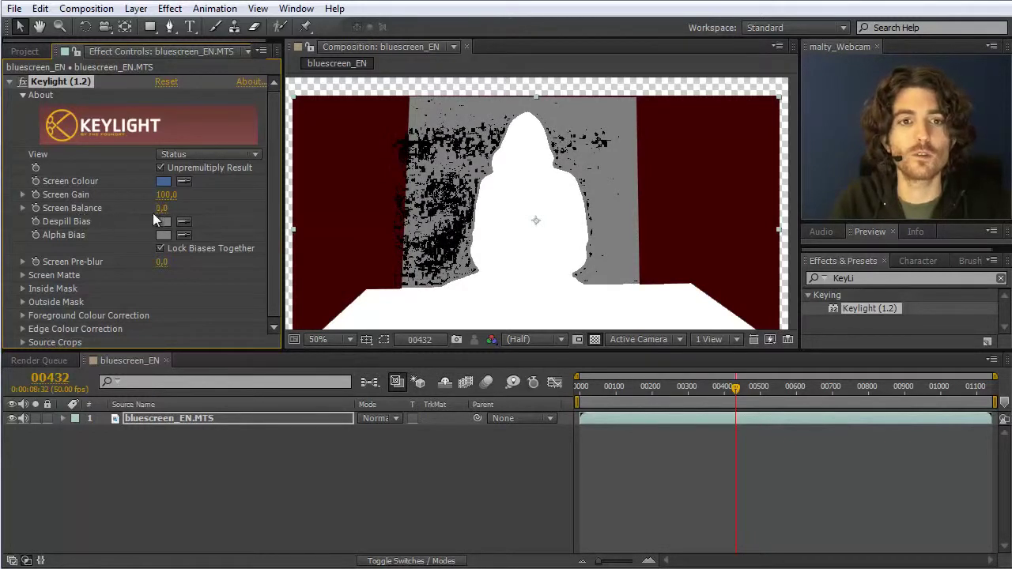
drag(163, 208, 287, 207)
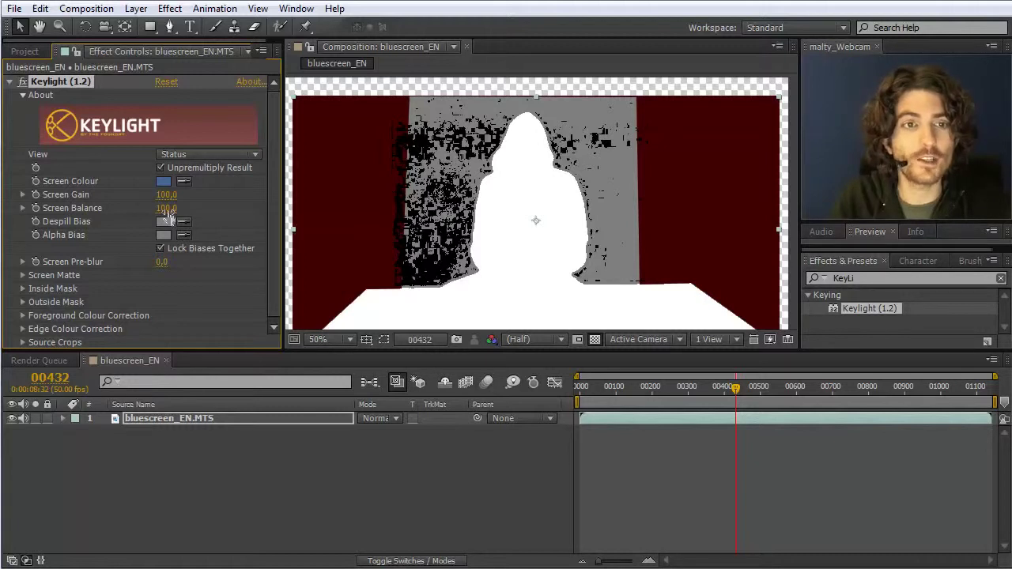
drag(168, 212, 162, 211)
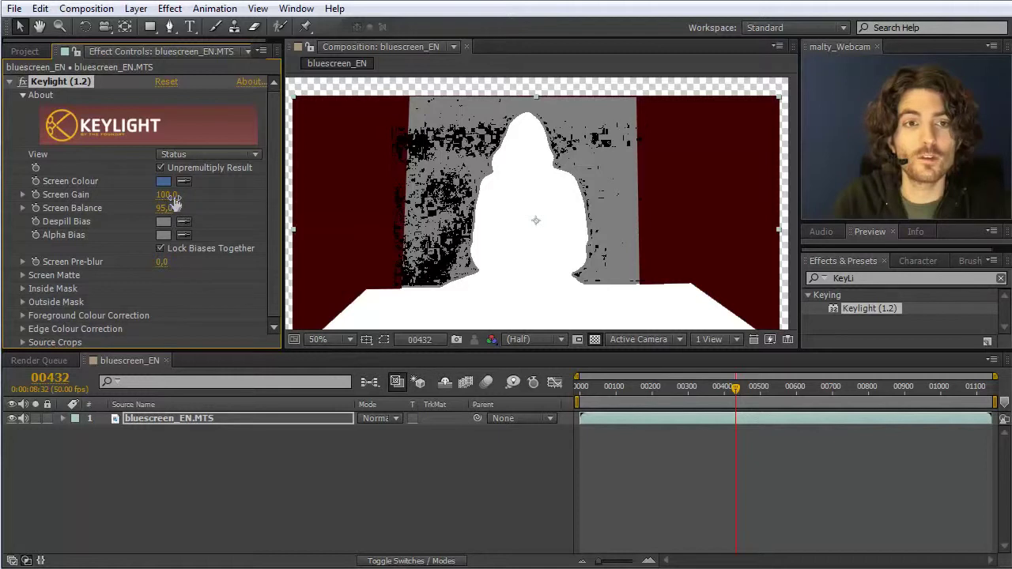
drag(166, 195, 181, 194)
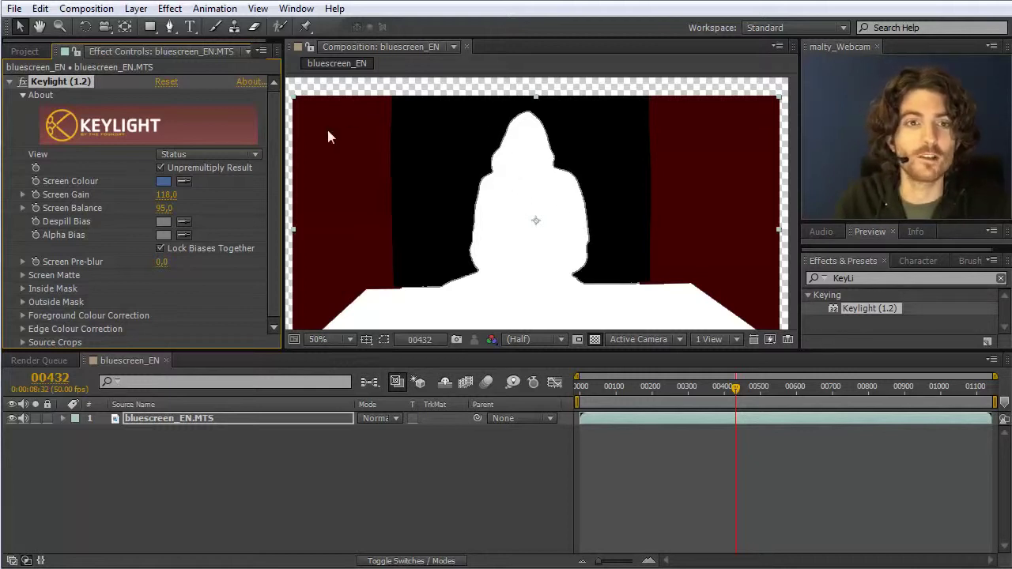
Switch Keylight's View to Final Result and scrub the footage to frame 506 to check the key.
click(255, 154)
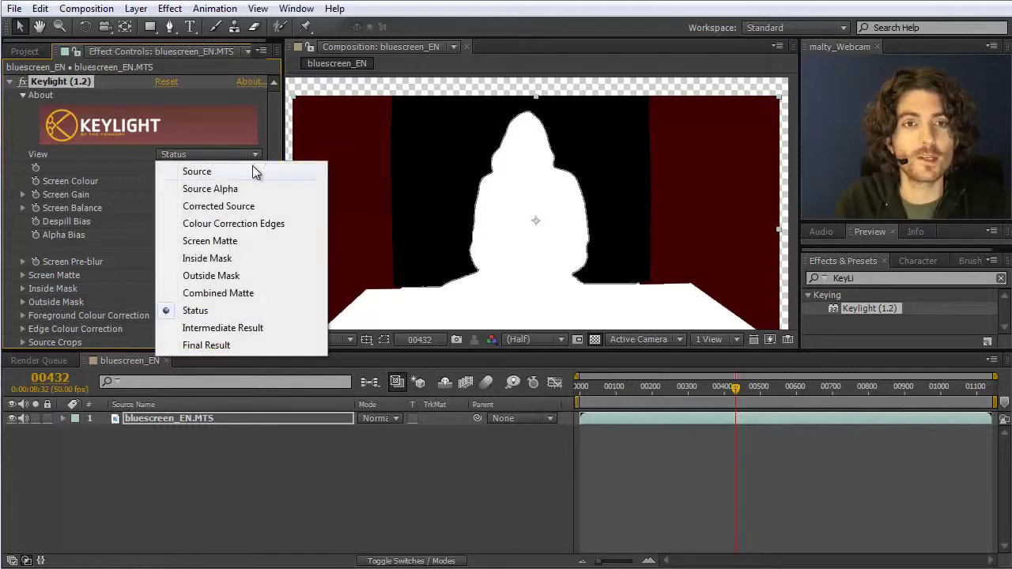
click(206, 346)
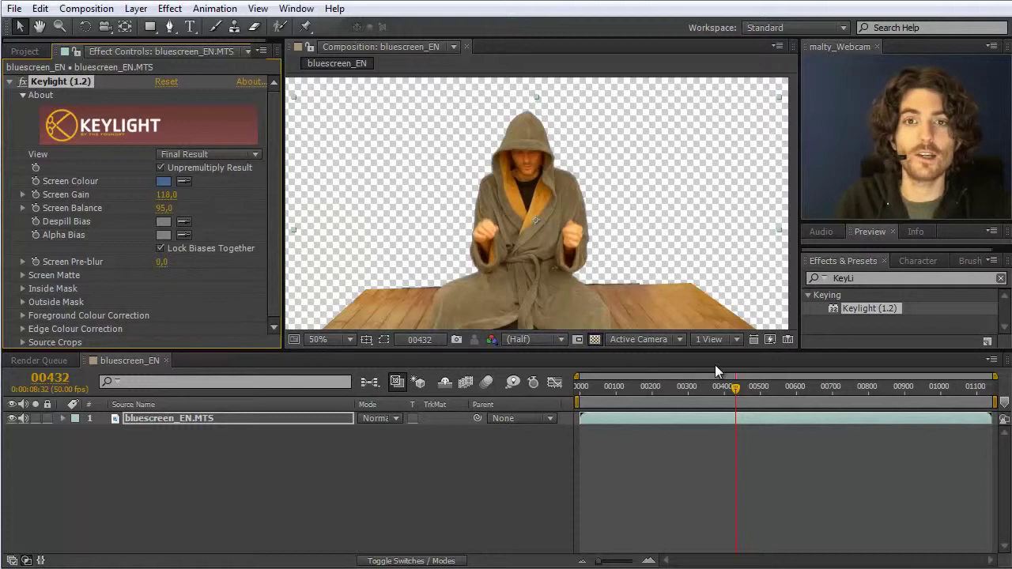
drag(733, 390, 762, 376)
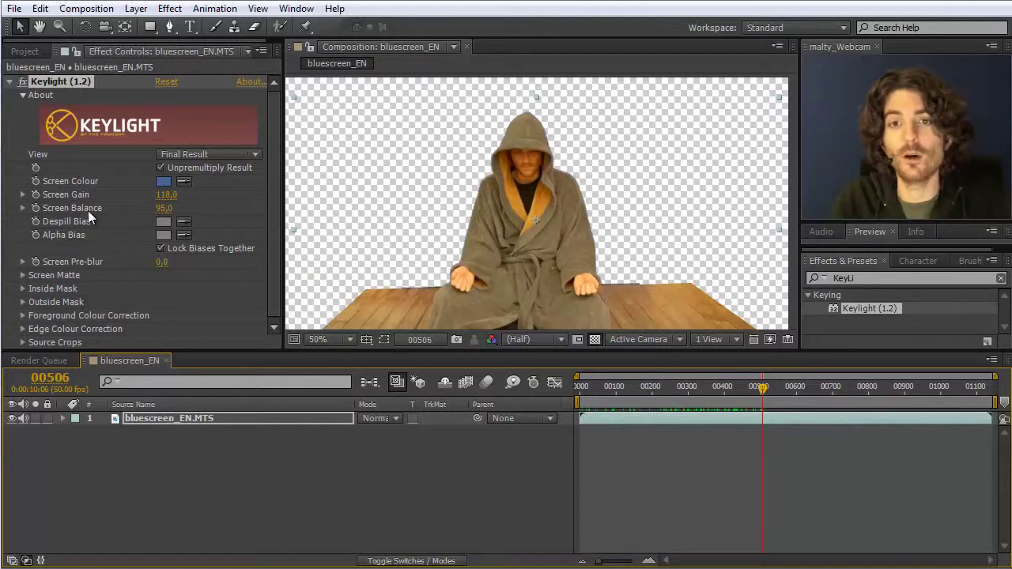
Look through Keylight's Screen Matte settings and collapse the group again.
click(23, 275)
scroll(27, 272, down, 2)
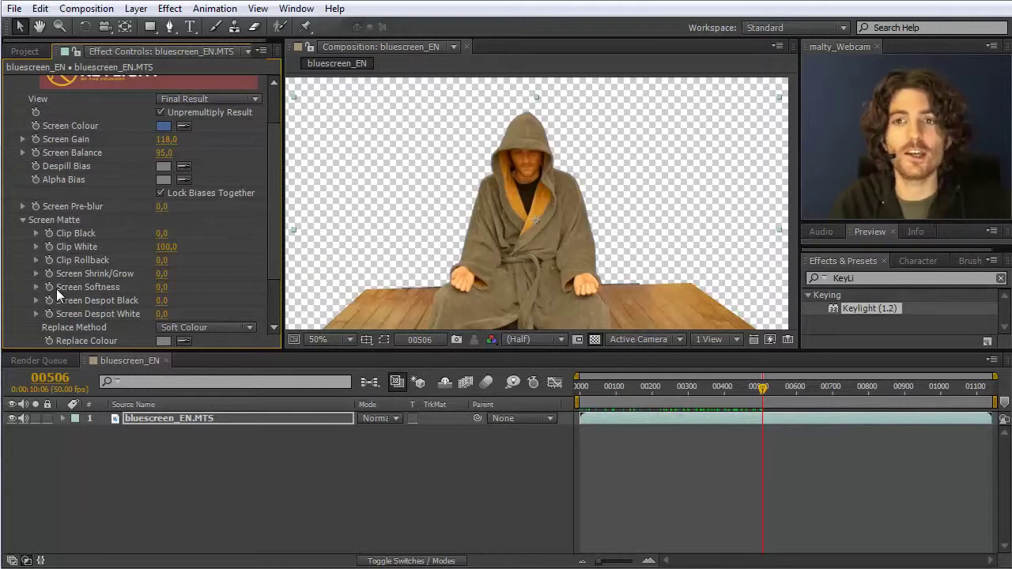
click(22, 220)
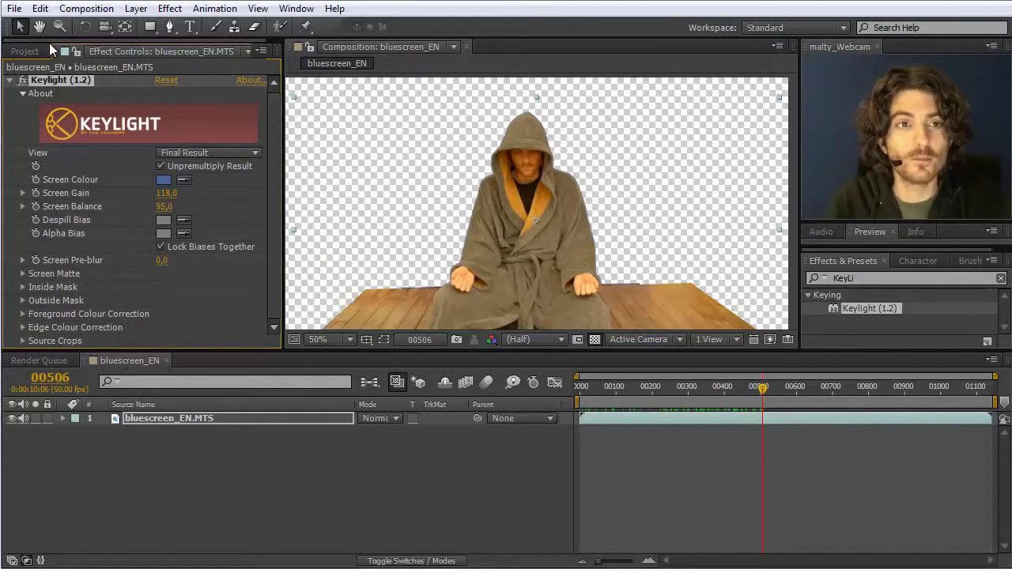
Create a new composition from Background.png in the project.
click(30, 51)
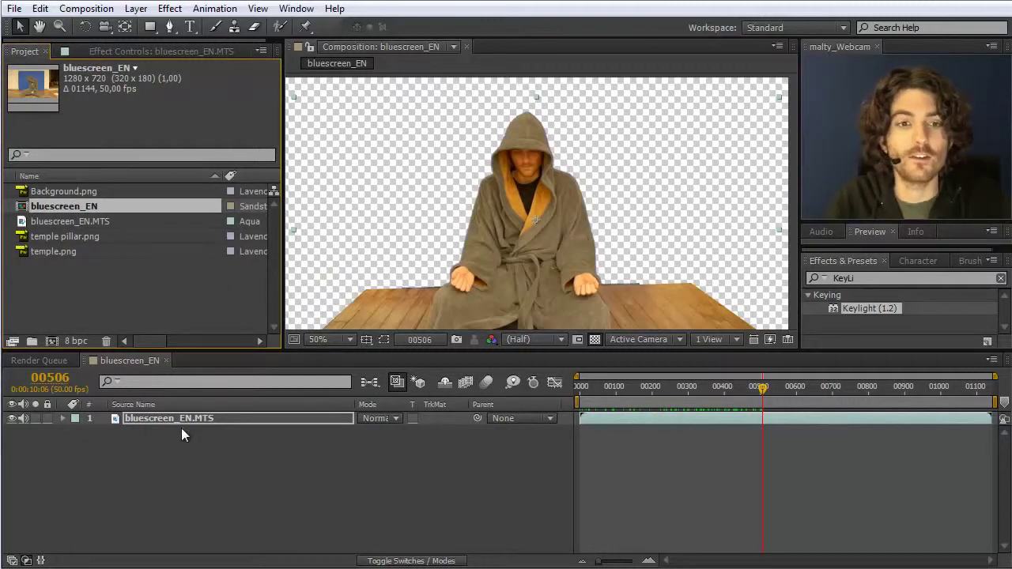
click(162, 417)
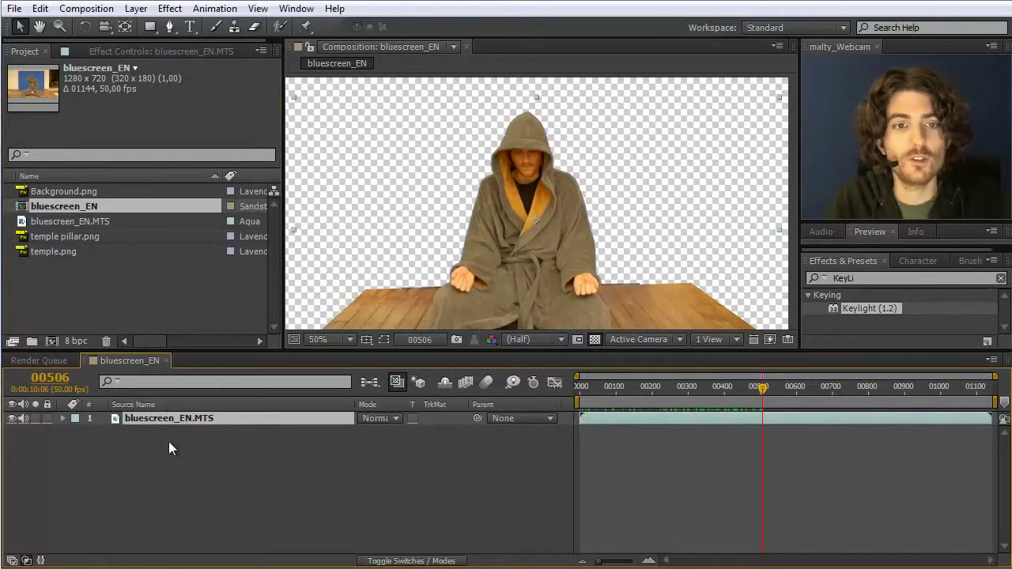
click(114, 299)
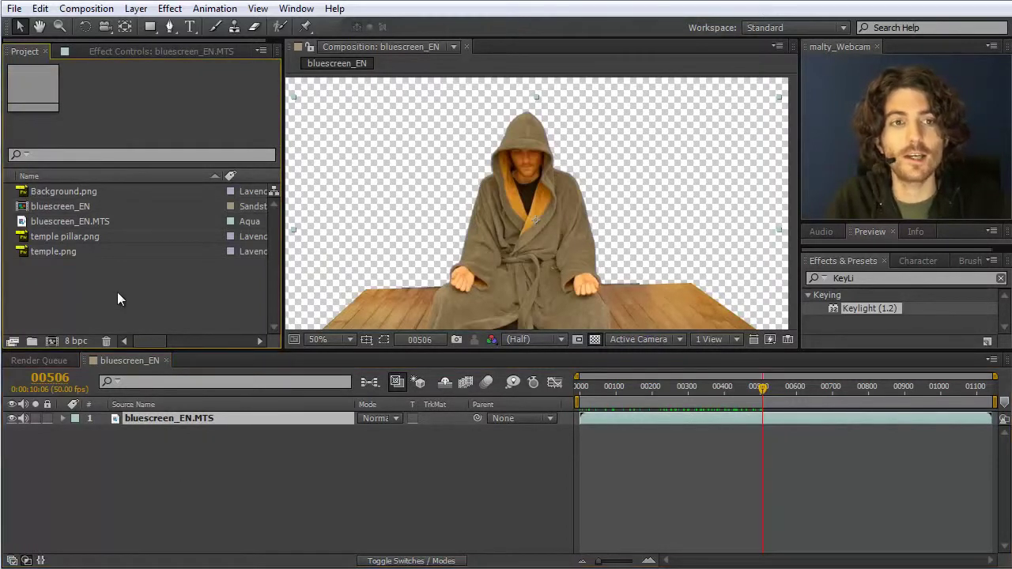
click(48, 193)
drag(55, 189, 54, 342)
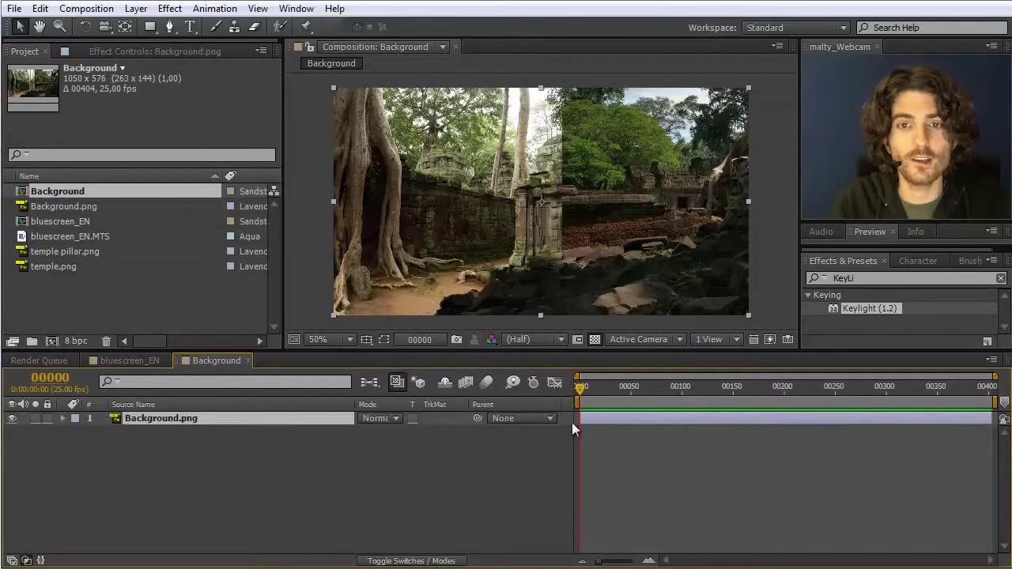
Add temple.png to the Background composition as a layer above Background.png.
drag(578, 387, 548, 385)
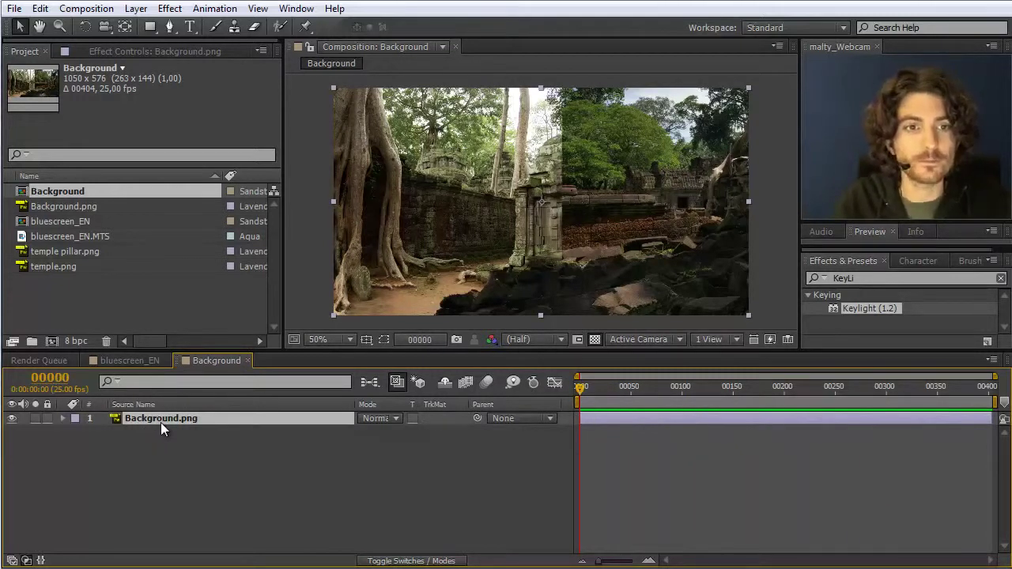
click(45, 267)
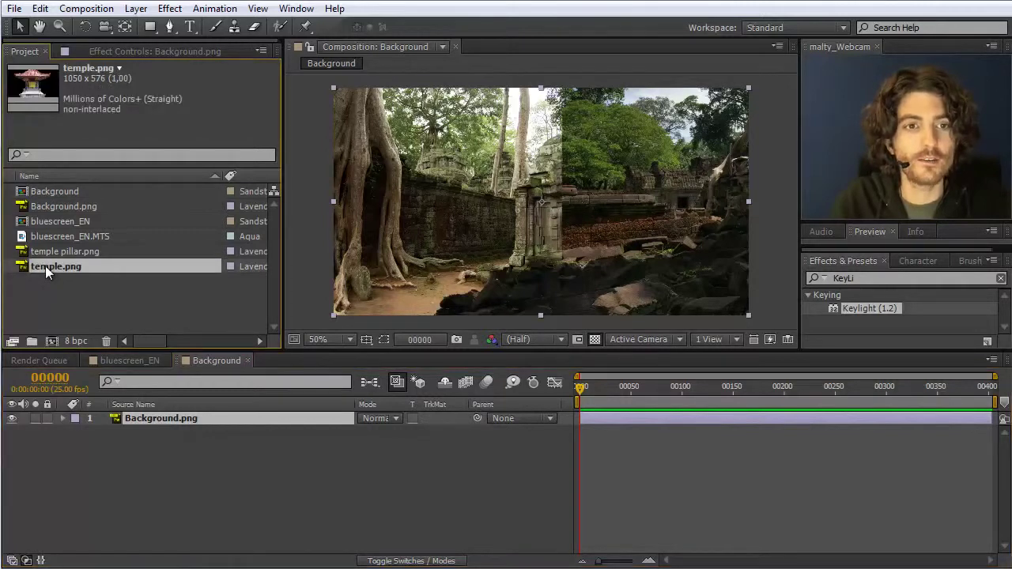
drag(45, 267, 68, 415)
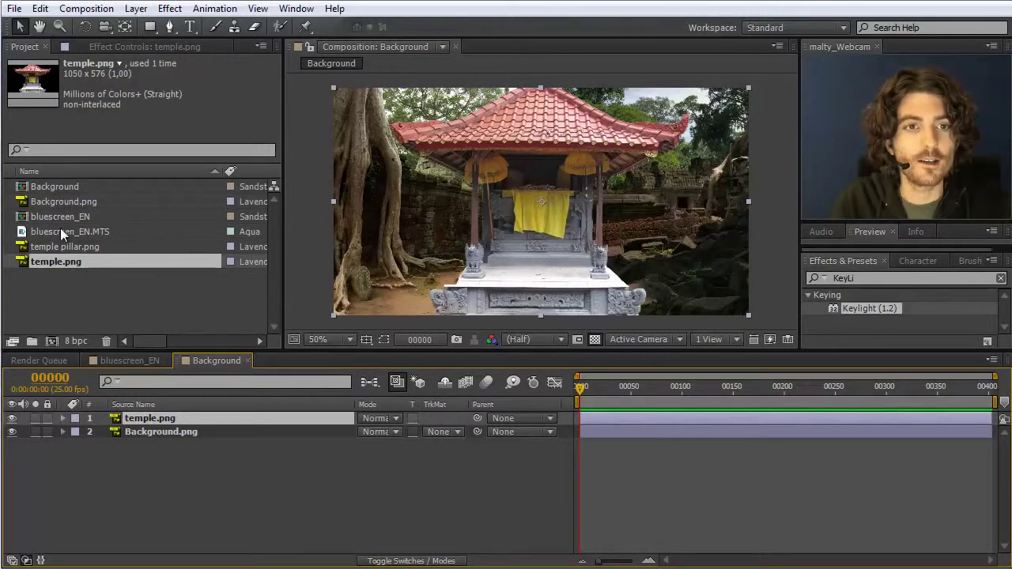
click(64, 234)
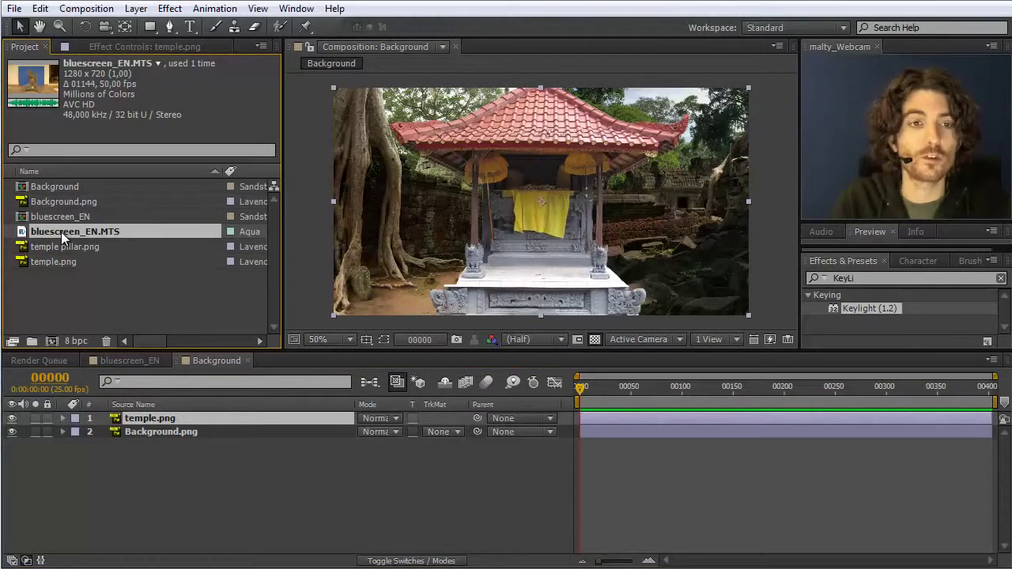
drag(63, 237, 92, 417)
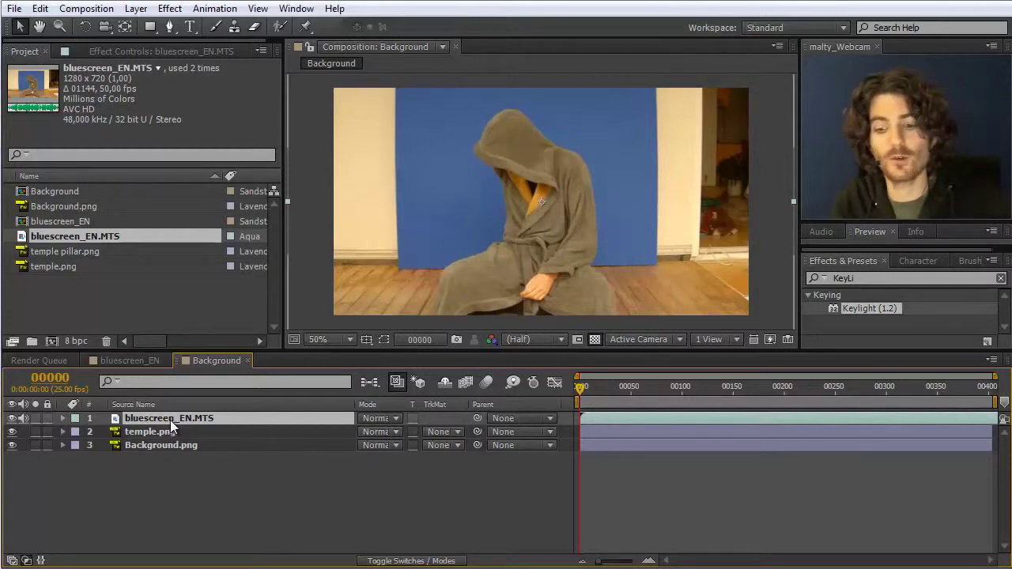
key(Delete)
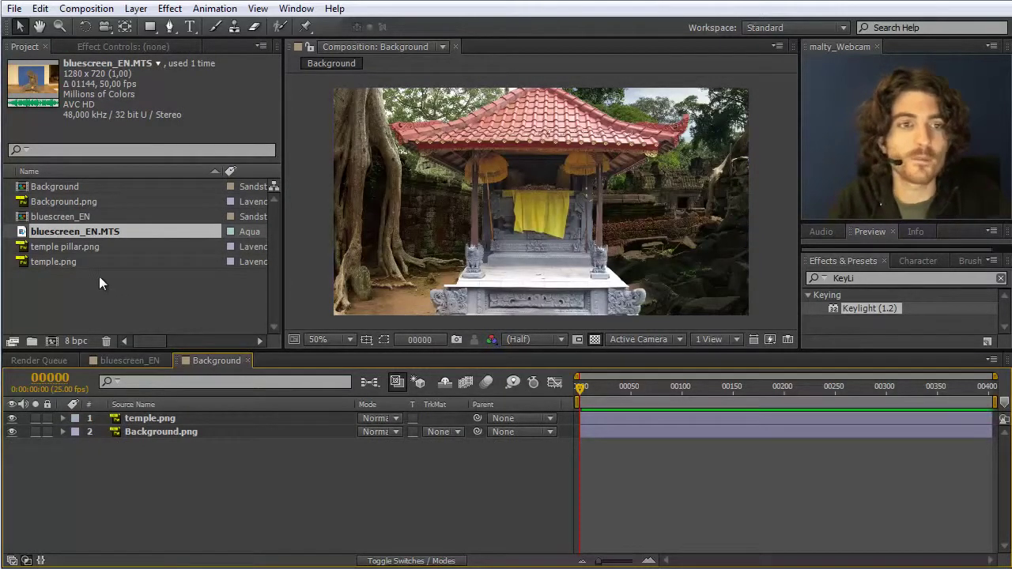
Add the keyed bluescreen_EN composition as the top layer of the Background composition and compare it with the nested composition.
click(56, 216)
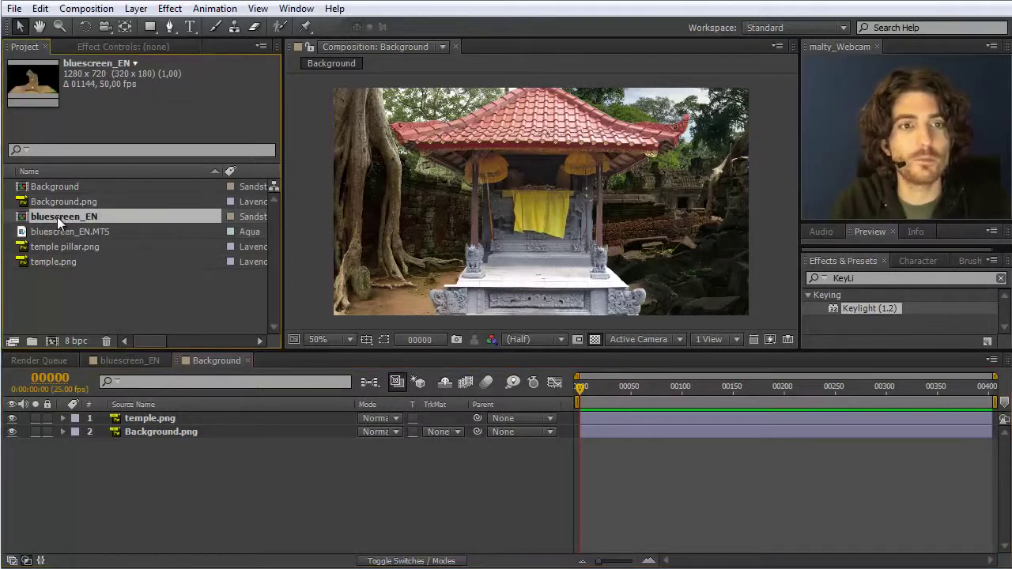
drag(57, 216, 117, 419)
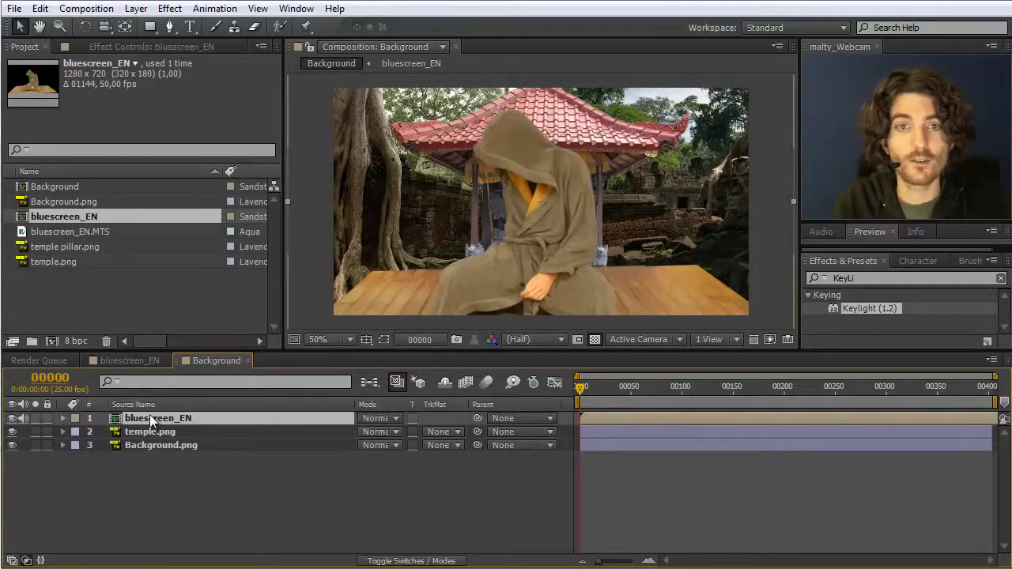
click(140, 360)
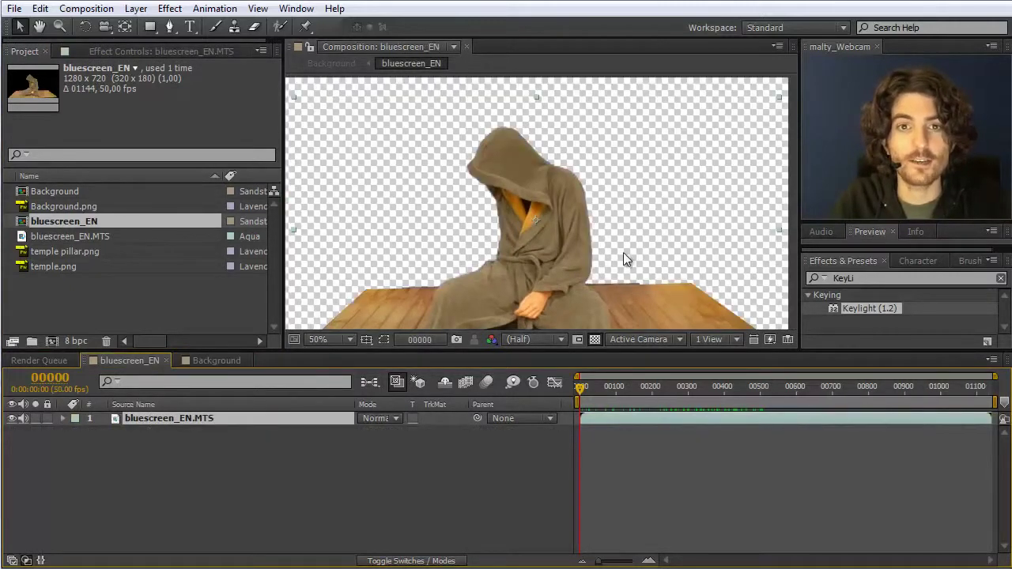
click(217, 361)
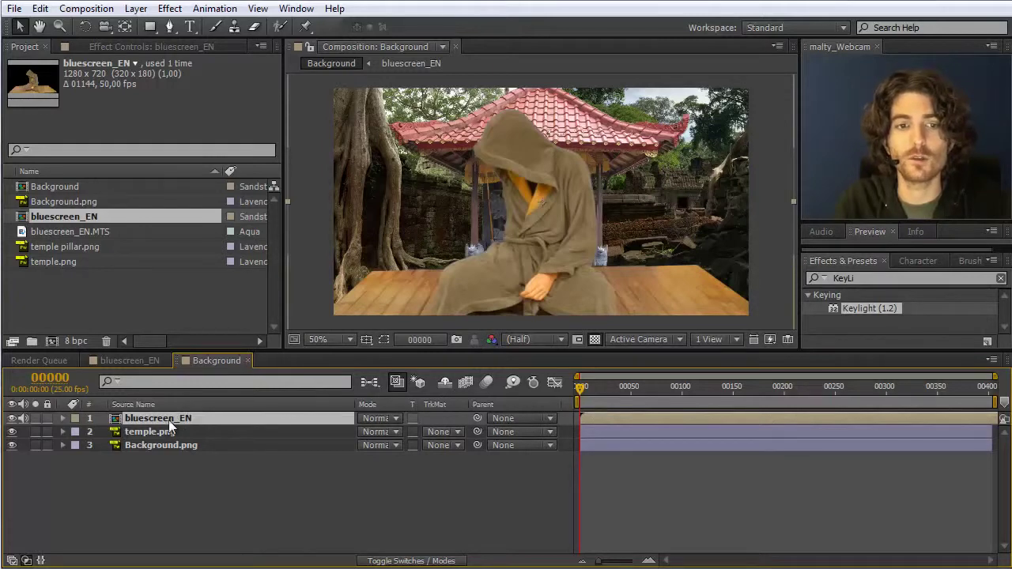
click(125, 358)
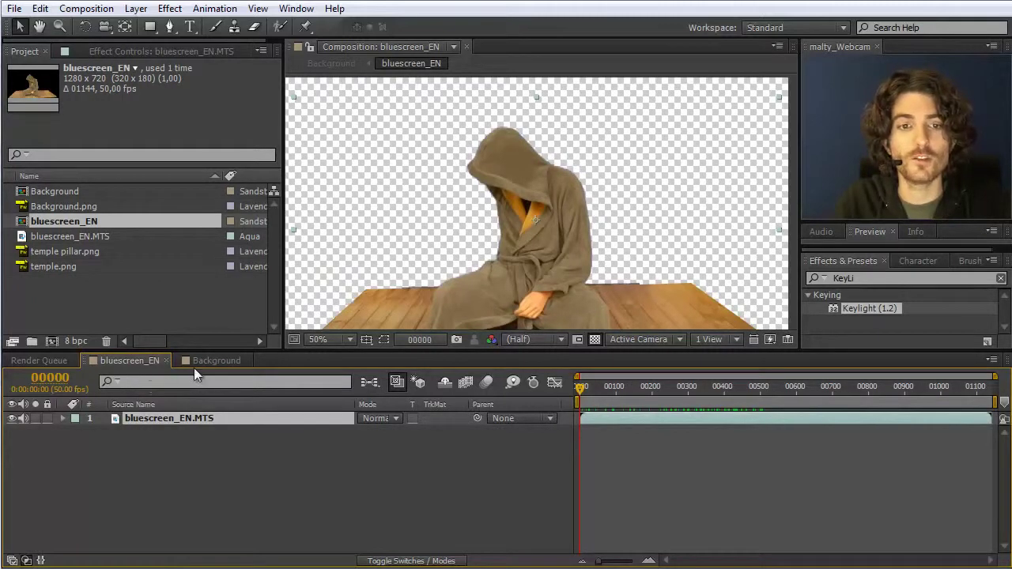
click(218, 361)
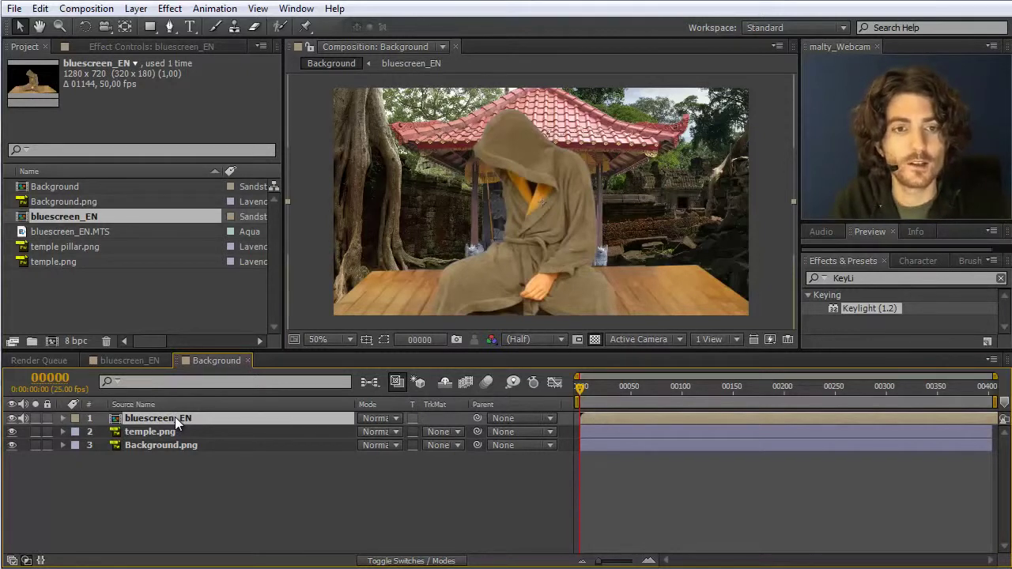
Scale the bluescreen_EN layer to 43% and move it down so the wooden floor sits on the temple's stone platform.
key(s)
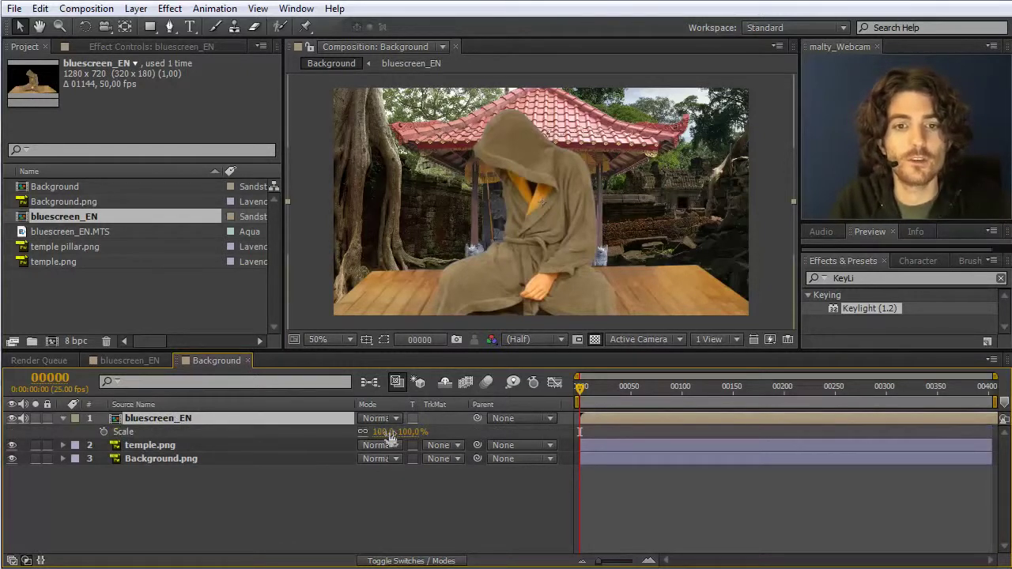
drag(391, 435, 343, 431)
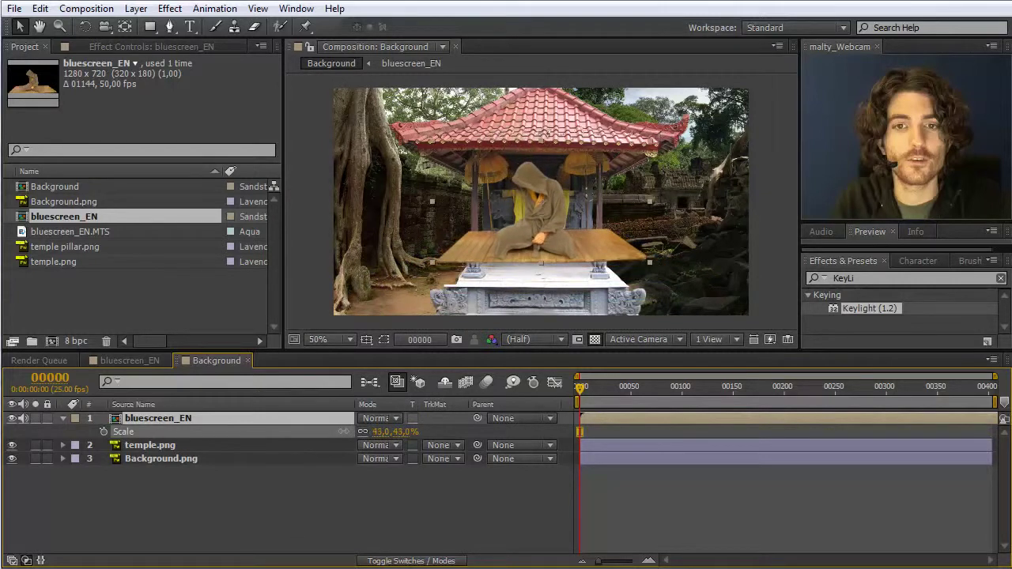
drag(527, 254, 531, 275)
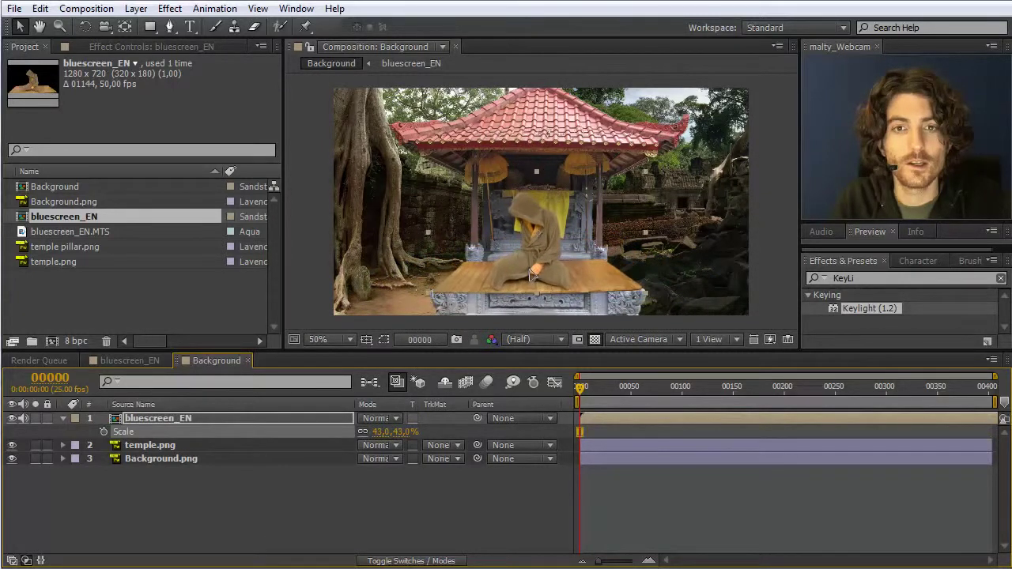
scroll(543, 289, up, 2)
drag(542, 290, 547, 172)
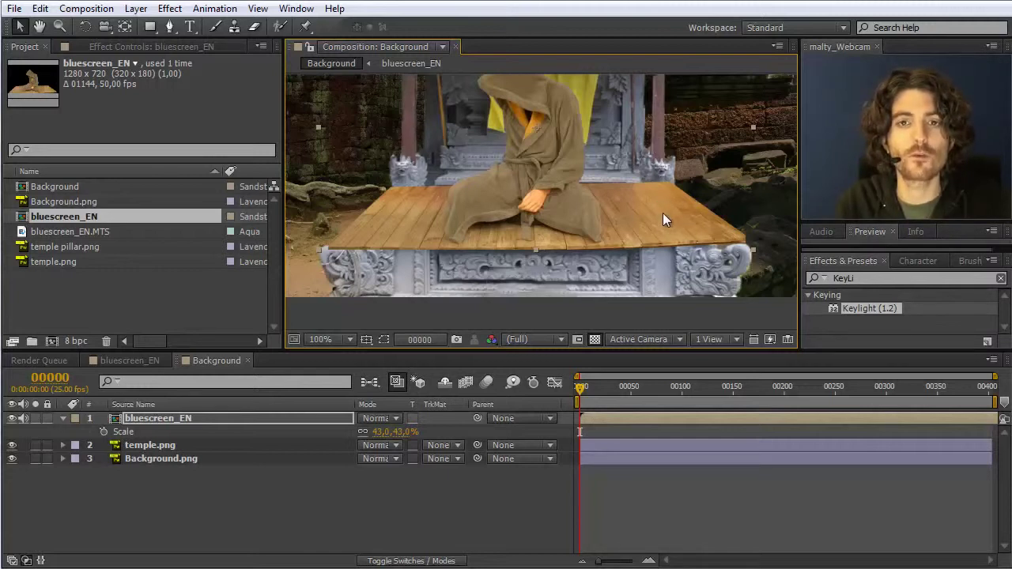
Duplicate the temple.png layer and move the copy above the bluescreen_EN layer.
click(164, 420)
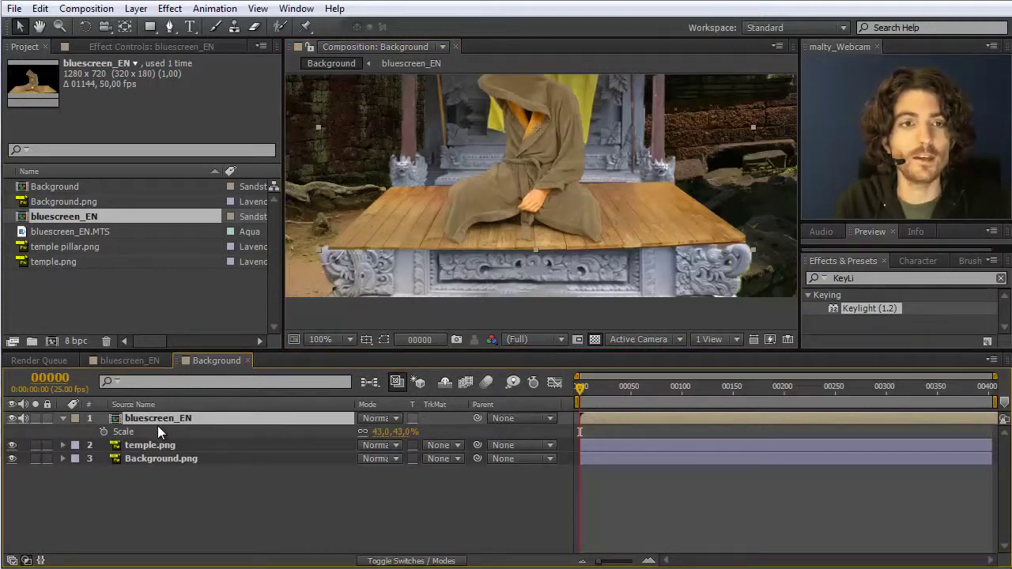
click(103, 315)
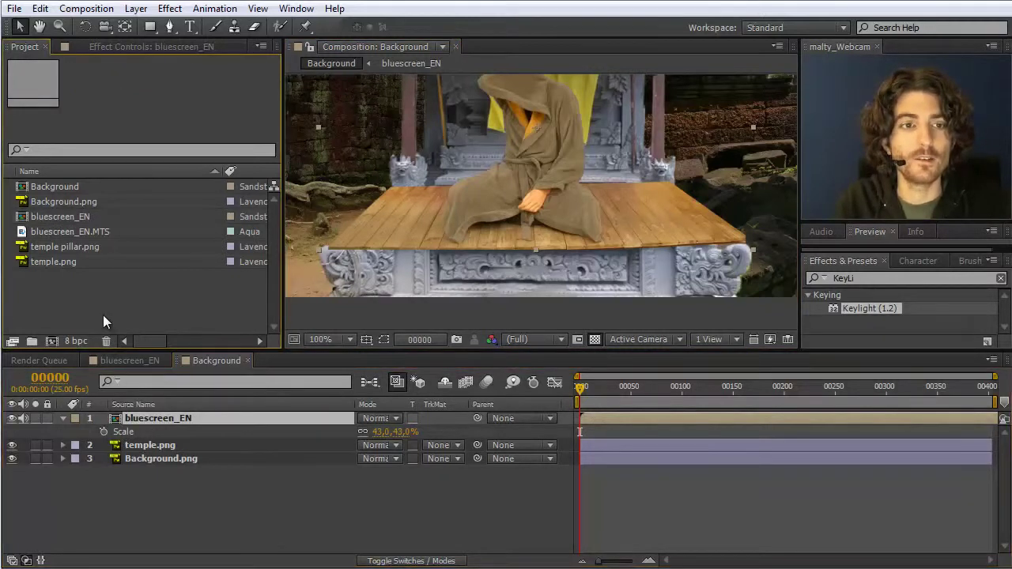
click(140, 446)
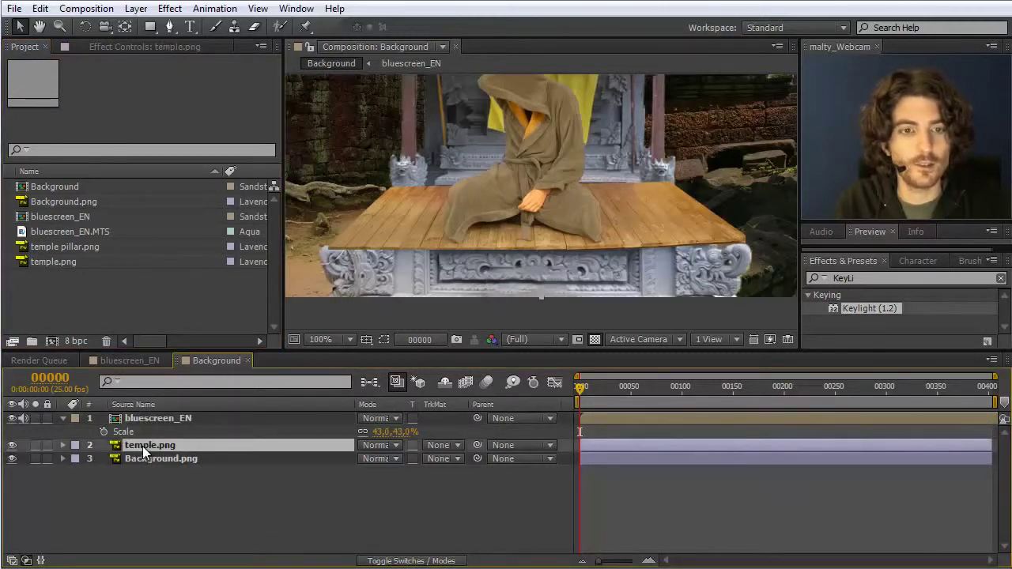
key(ctrl+d)
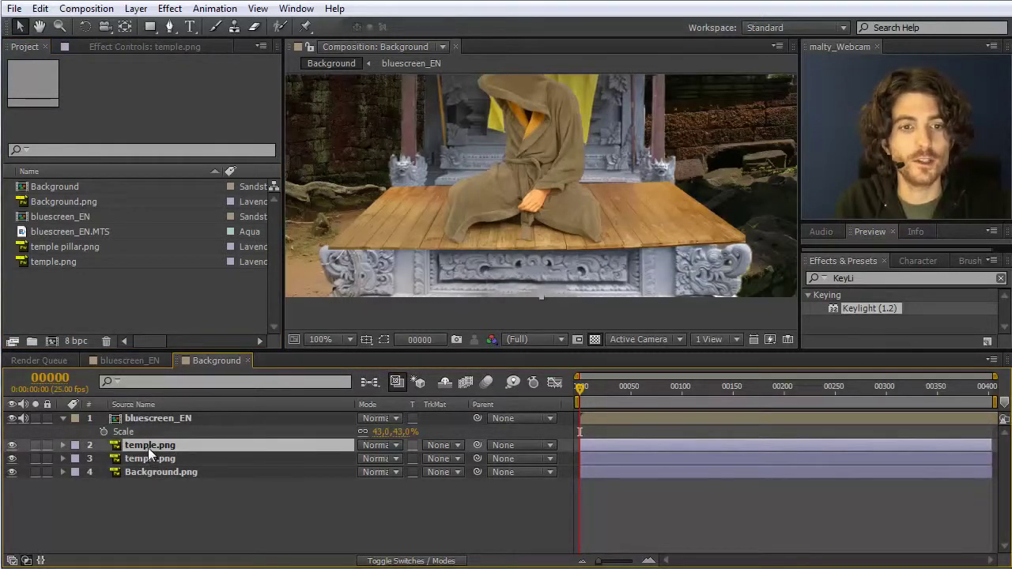
drag(147, 448, 150, 419)
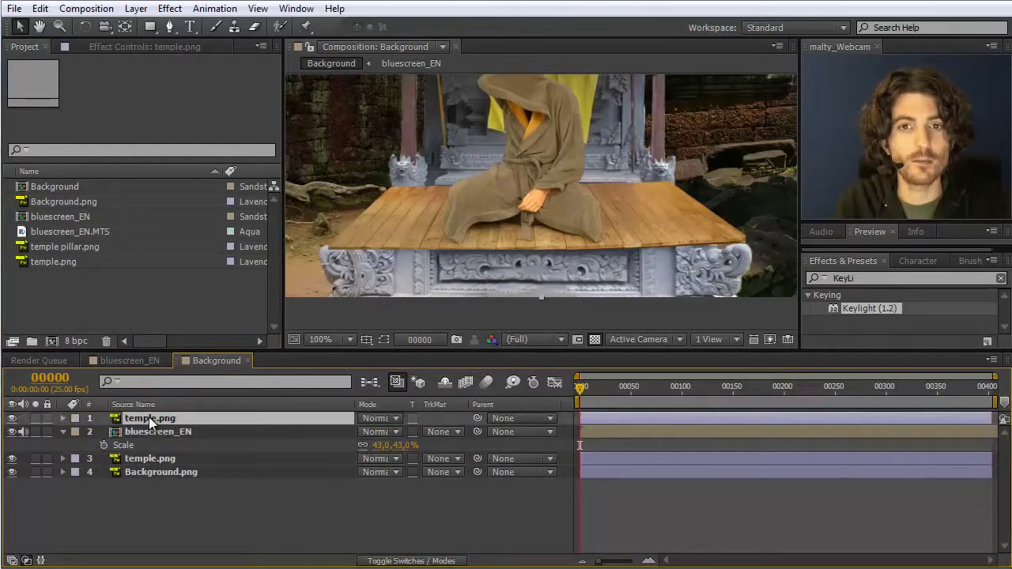
Draw a closed Pen mask around the stone lion statue beside the temple's front-left column on the top temple.png layer.
click(169, 26)
click(423, 156)
click(428, 175)
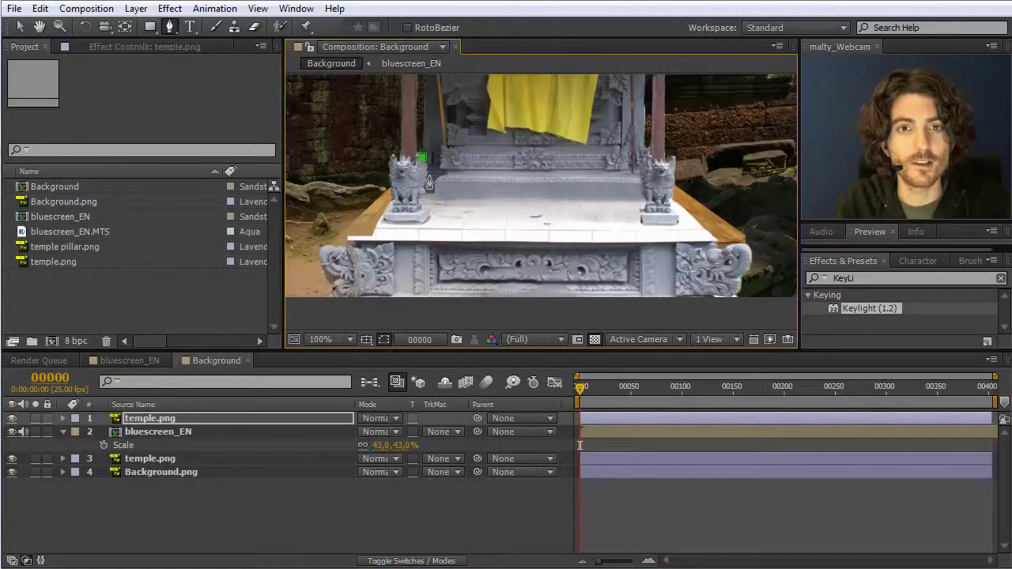
click(422, 192)
click(424, 206)
click(427, 219)
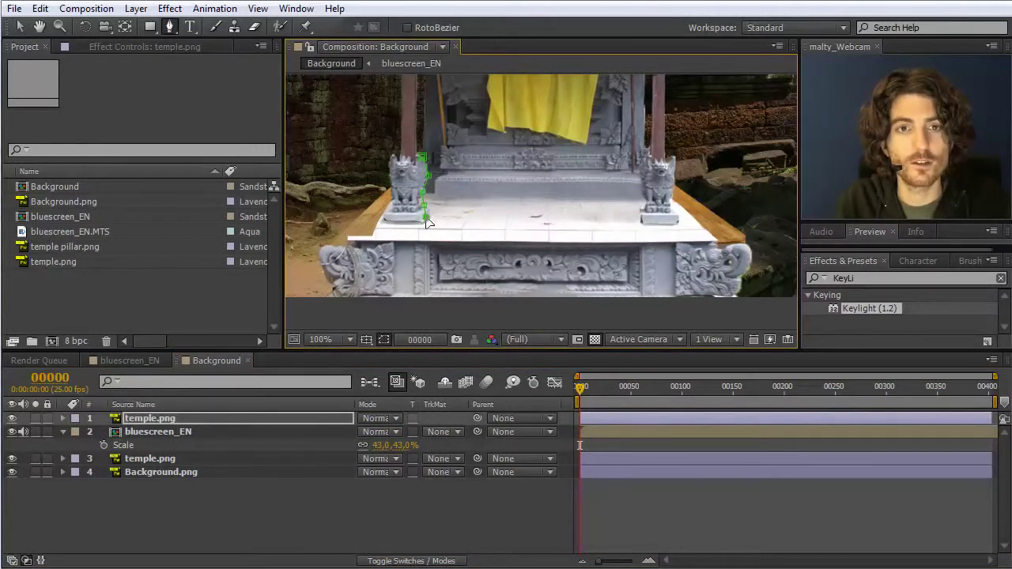
click(381, 219)
click(383, 190)
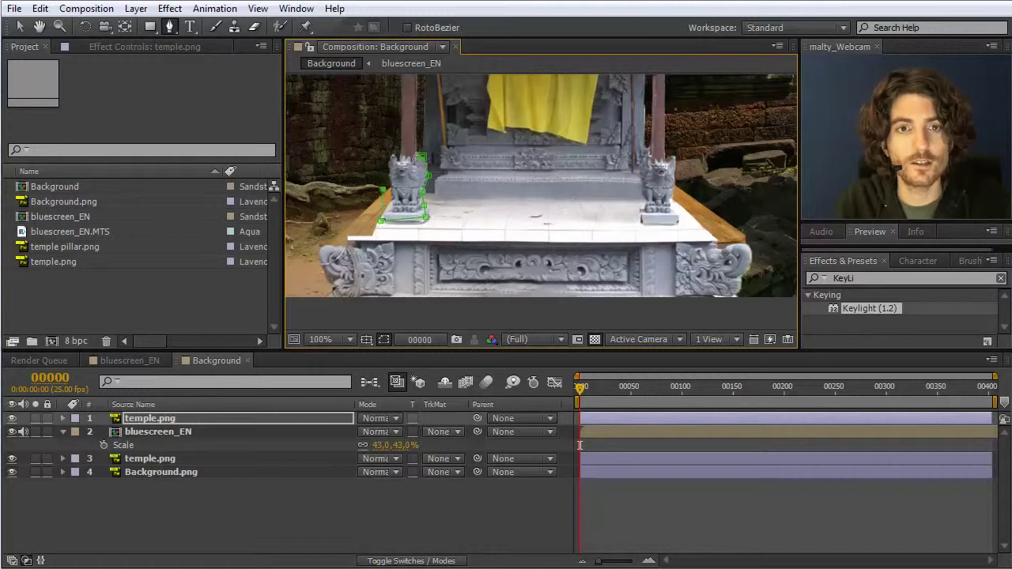
click(423, 157)
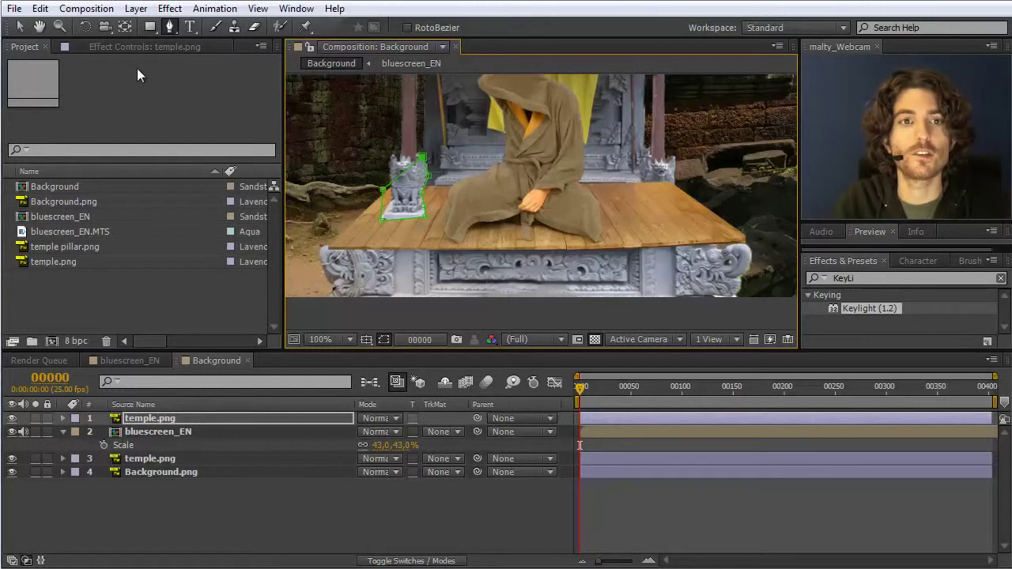
click(20, 26)
click(320, 293)
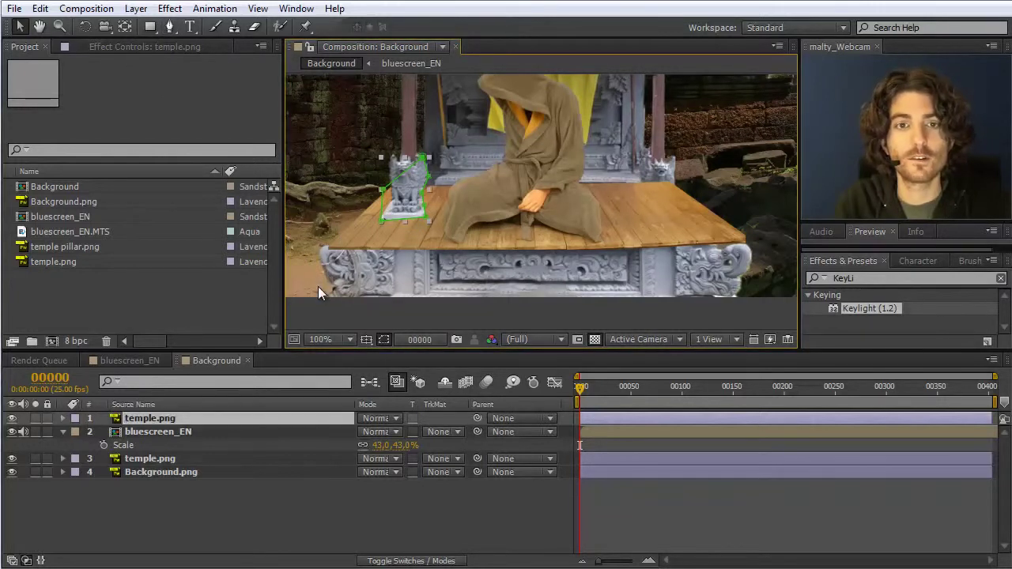
click(361, 311)
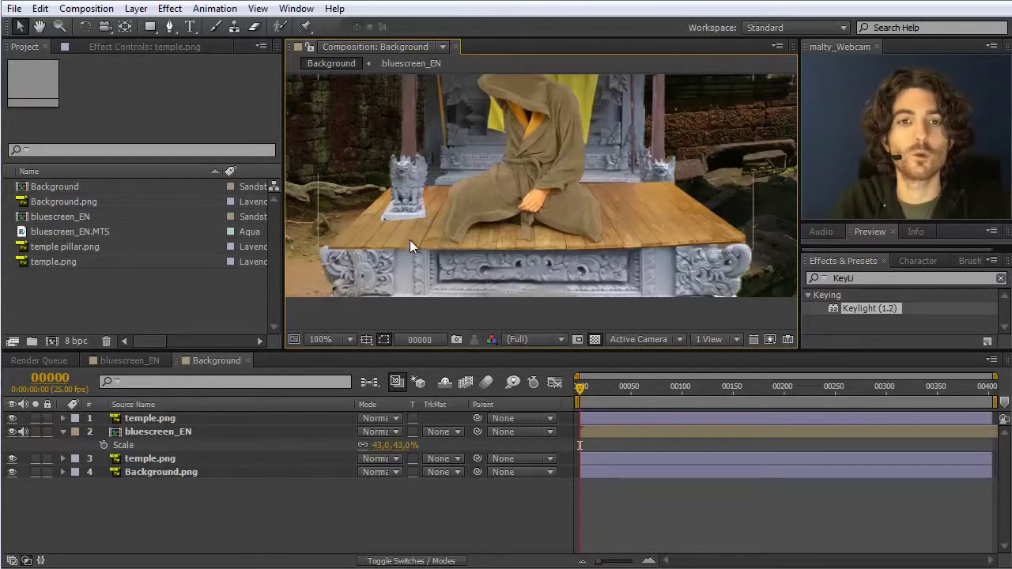
Replace the masked temple.png copy with temple pillar.png as the top layer and check that layer in solo view.
click(150, 421)
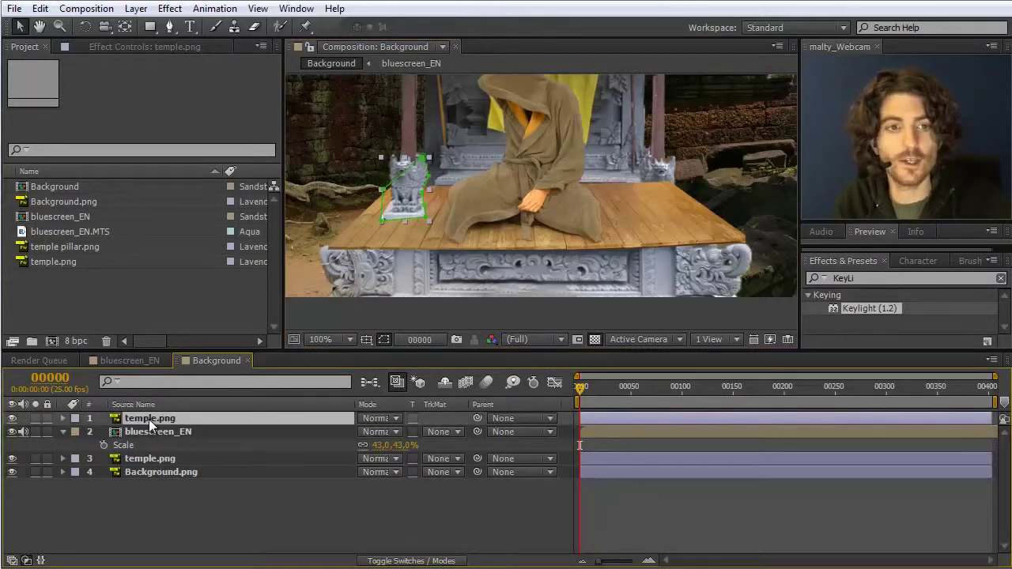
key(Delete)
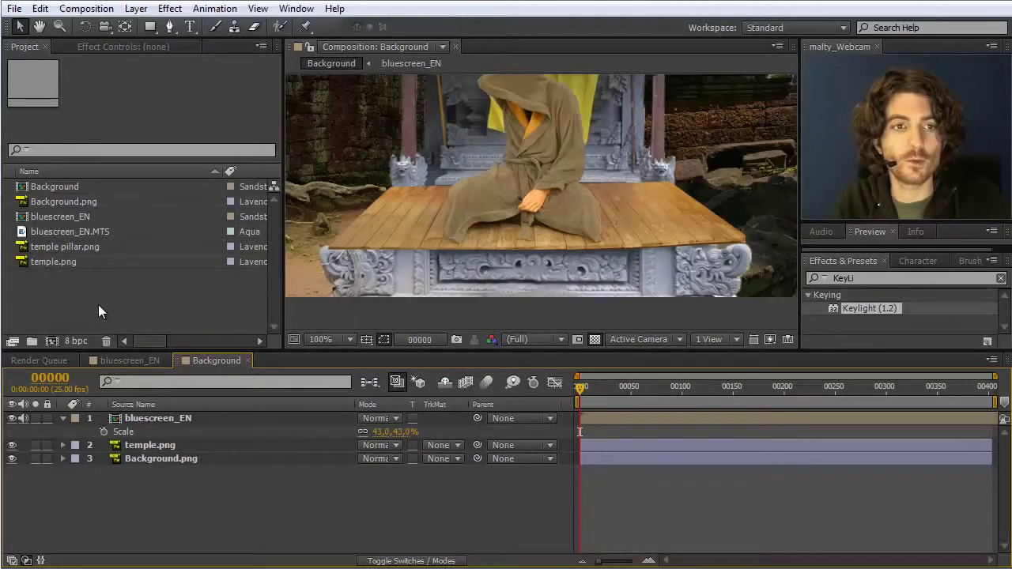
click(74, 248)
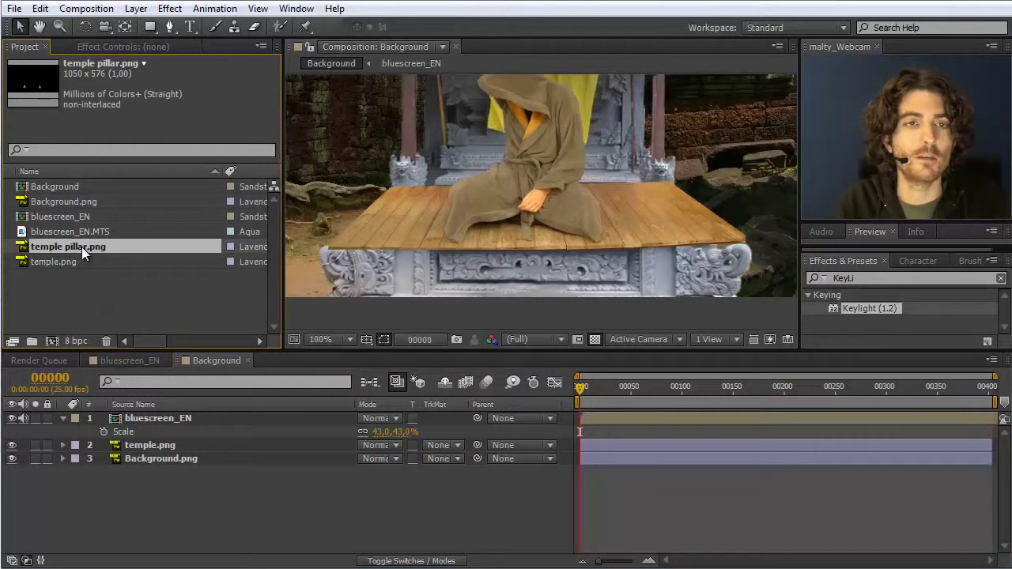
drag(81, 246, 114, 419)
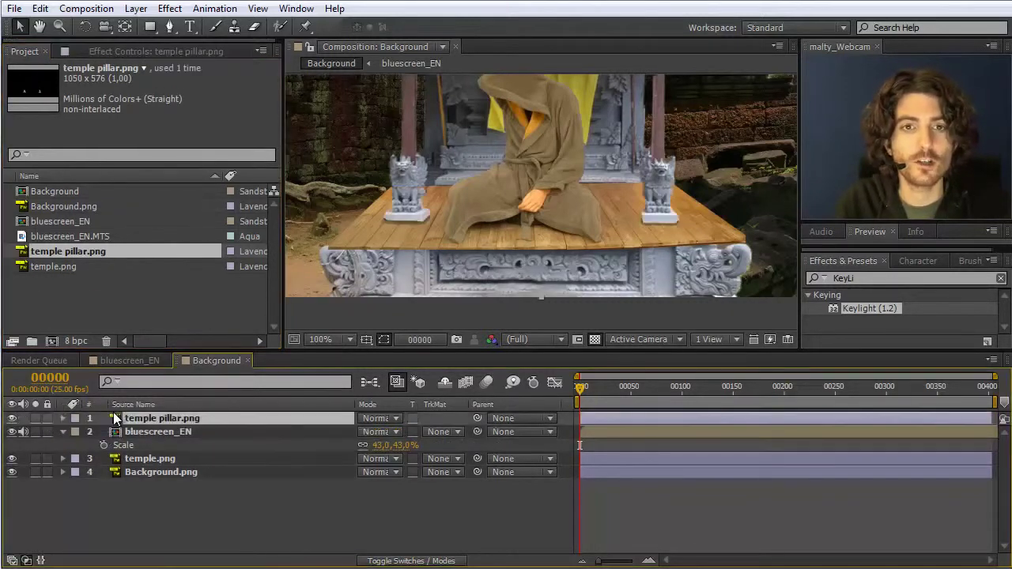
click(35, 417)
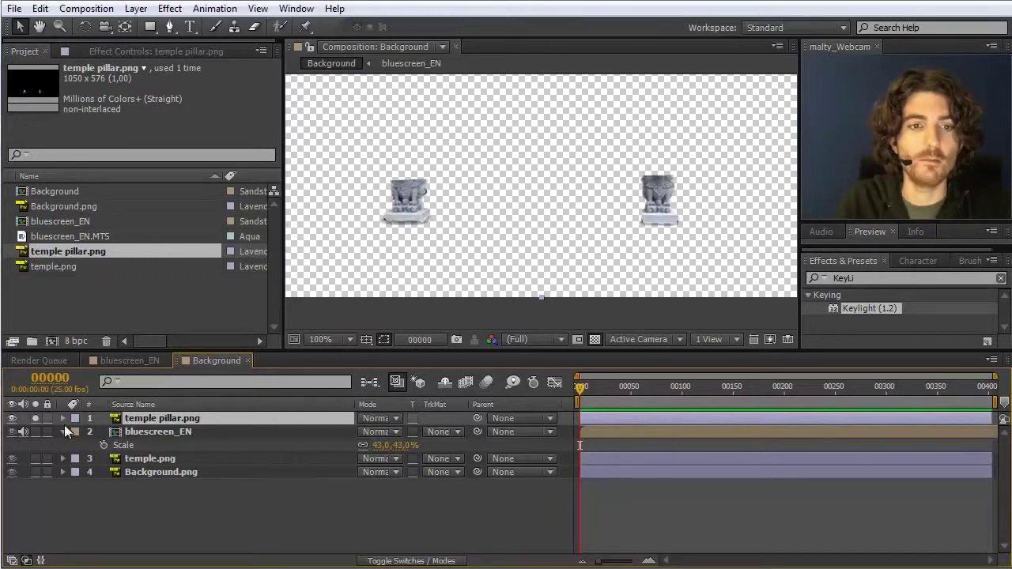
click(34, 419)
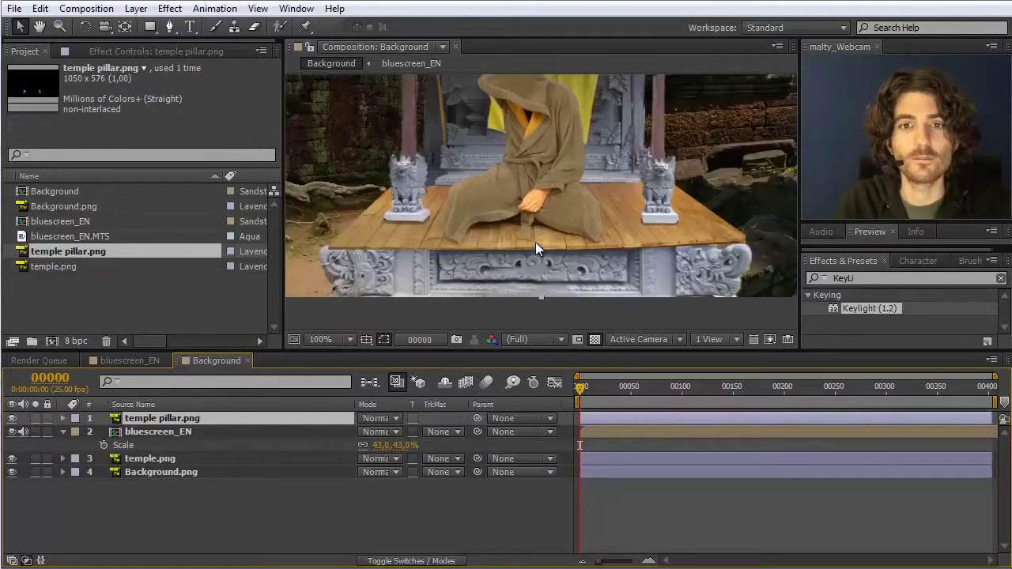
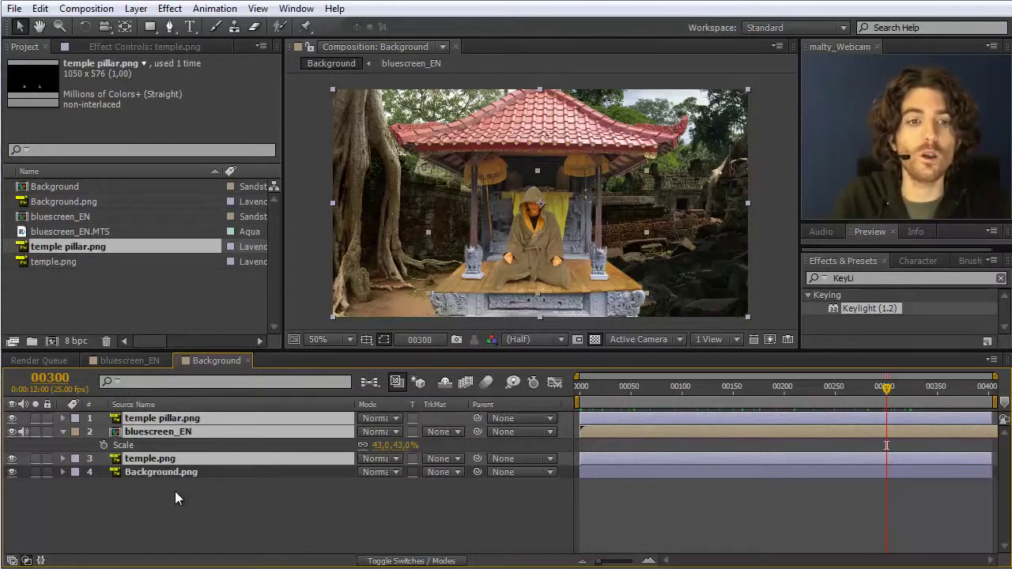
click(175, 494)
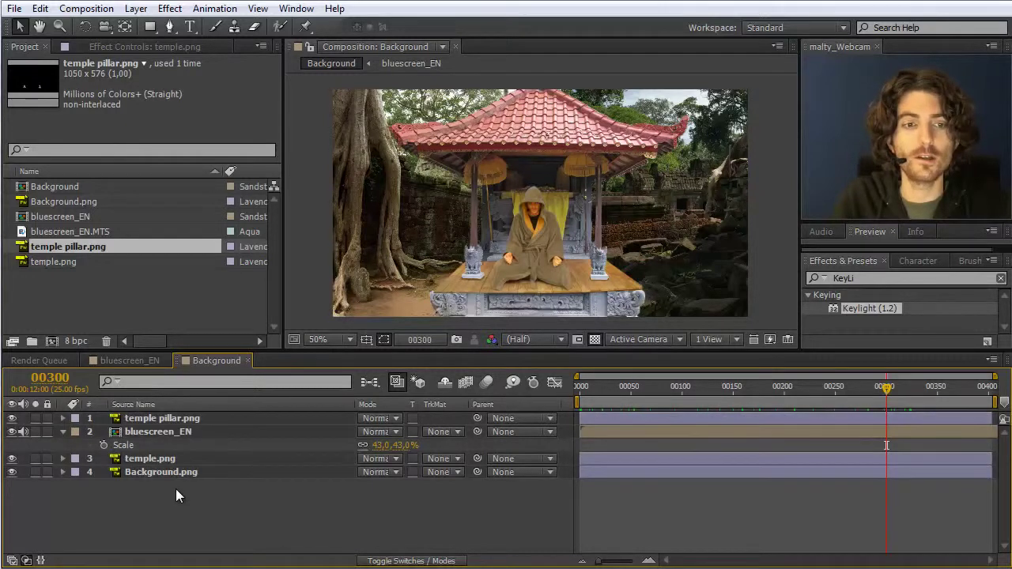
click(158, 419)
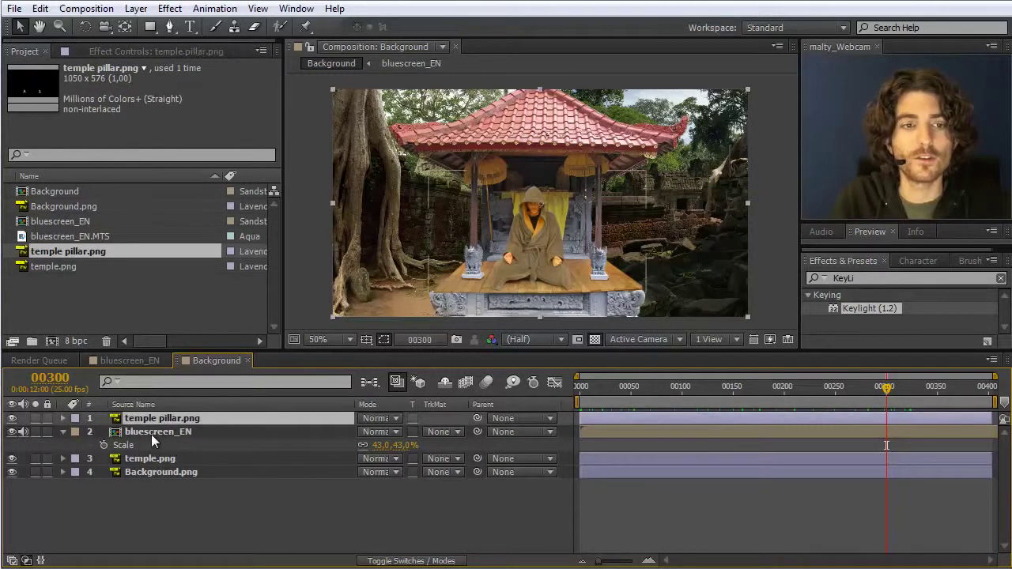
click(151, 434)
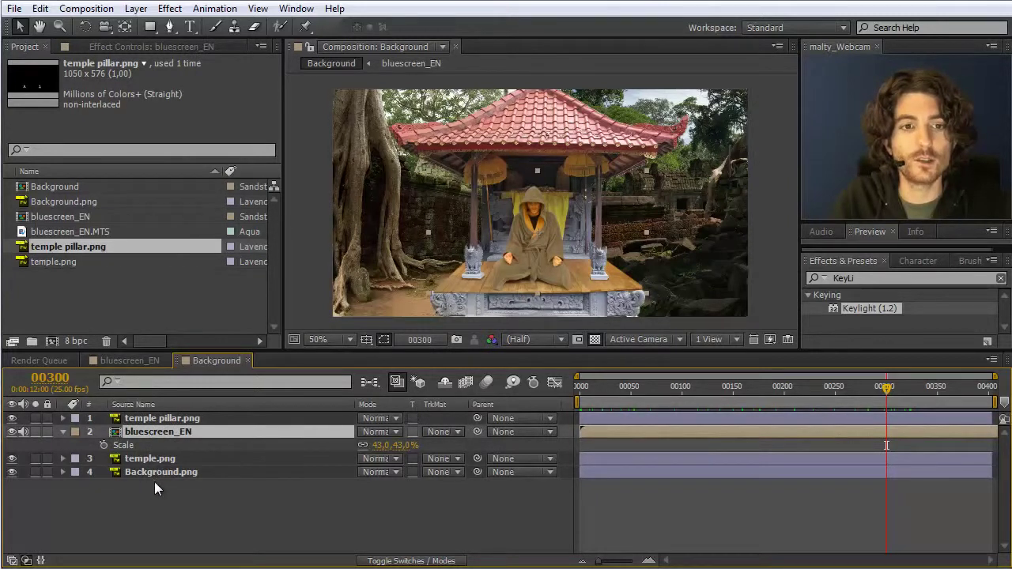
click(158, 473)
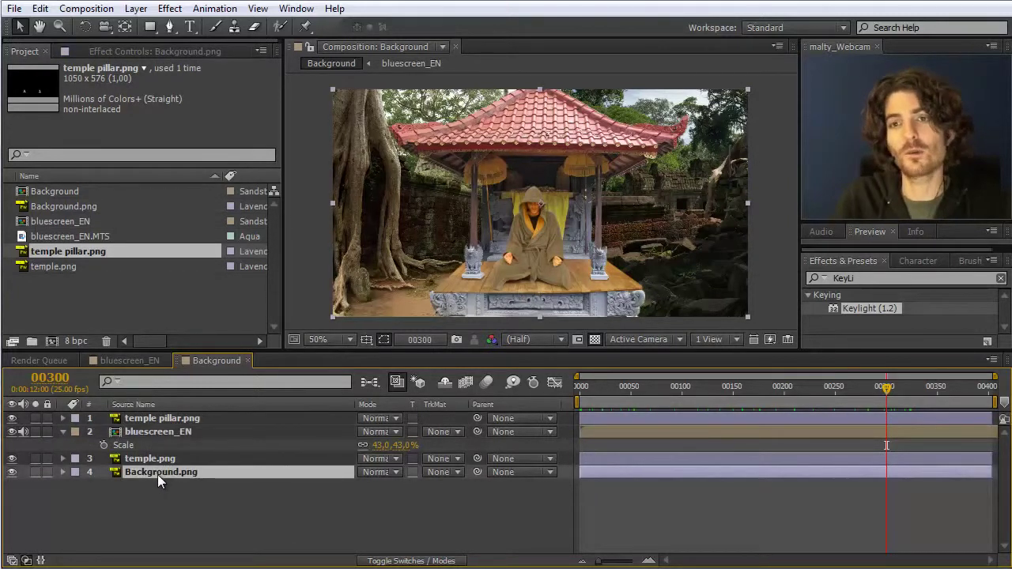
click(162, 509)
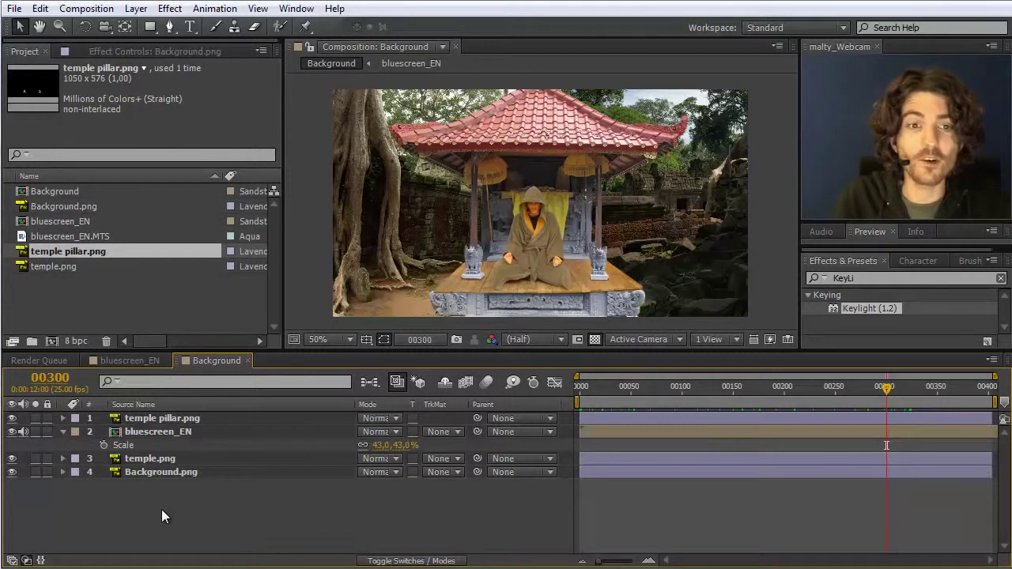
click(151, 417)
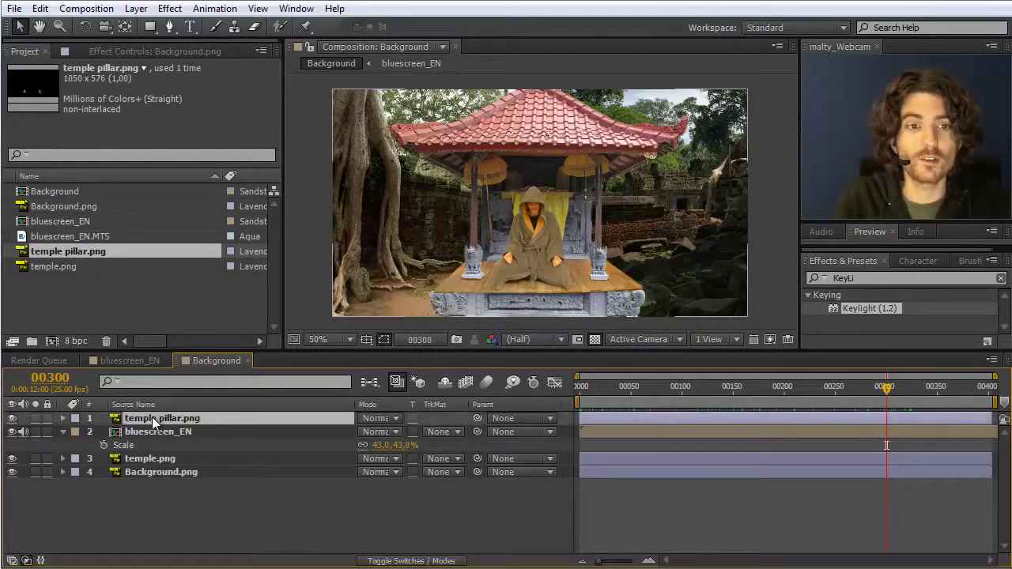
click(153, 433)
Pre-compose the temple.png, bluescreen_EN and temple pillar.png layers into a new composition named Foreground.
click(155, 460)
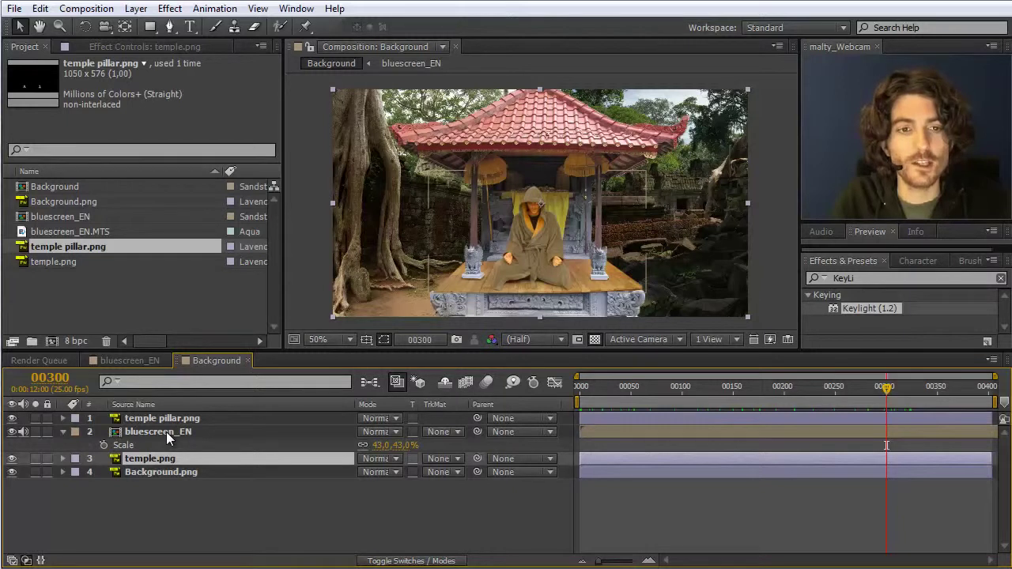
ctrl+click(167, 433)
ctrl+click(168, 418)
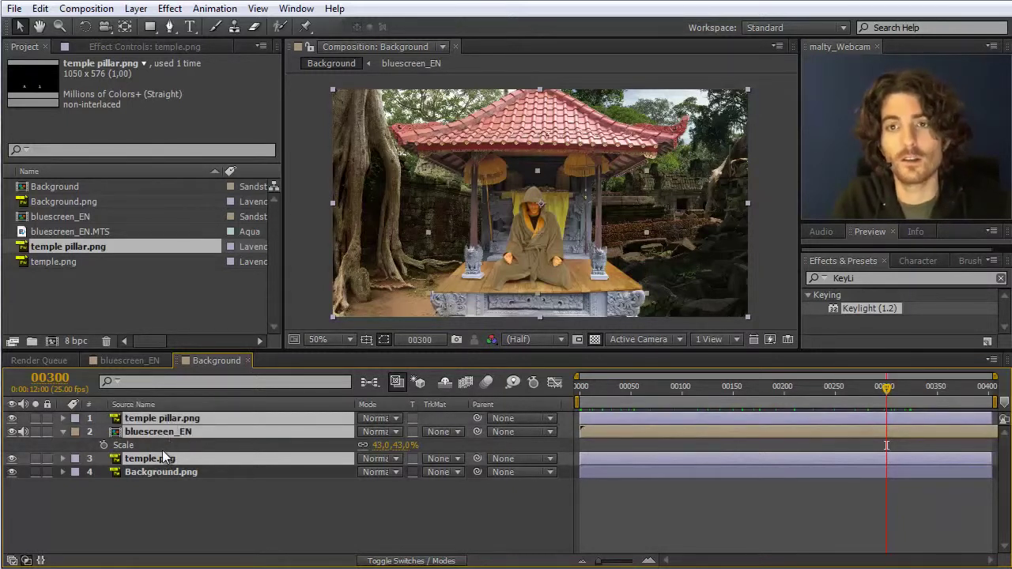
click(135, 9)
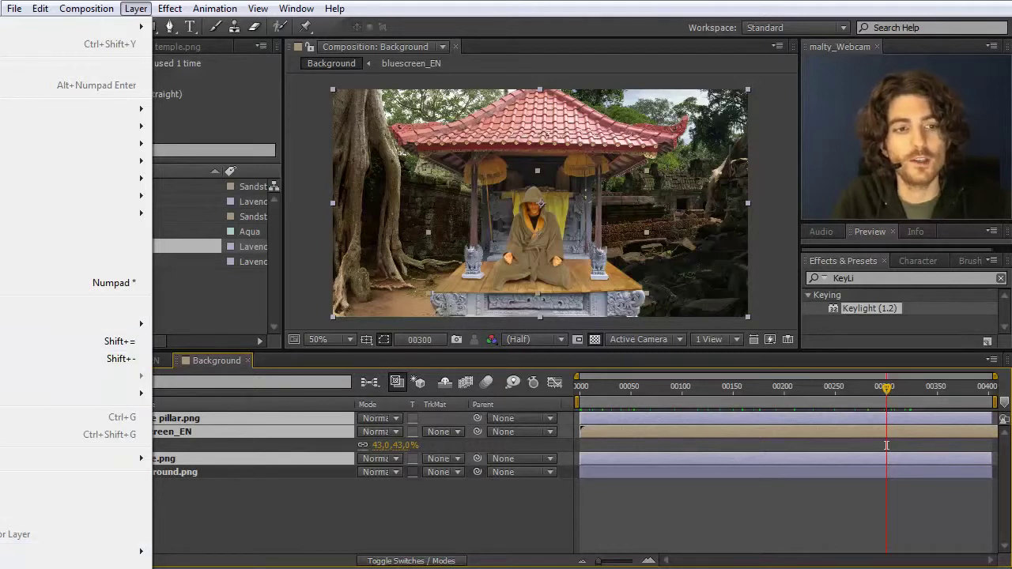
key(ctrl+shift+c)
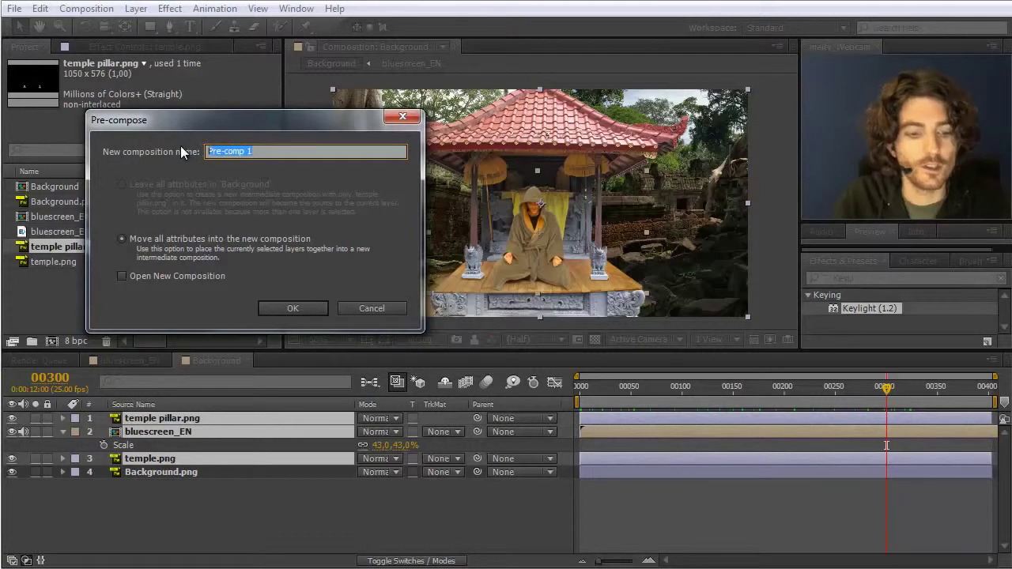
text(Foreground)
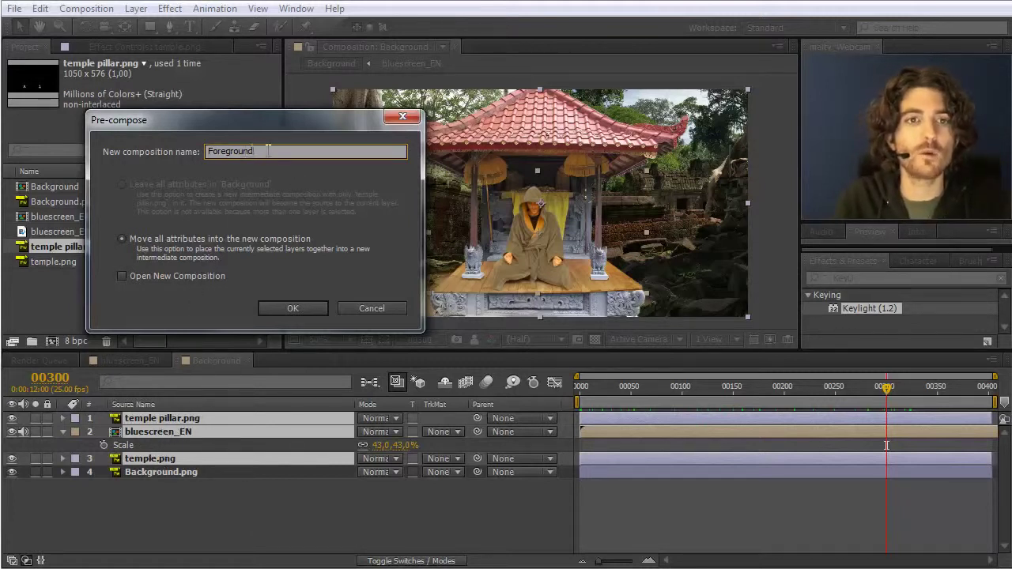
click(285, 309)
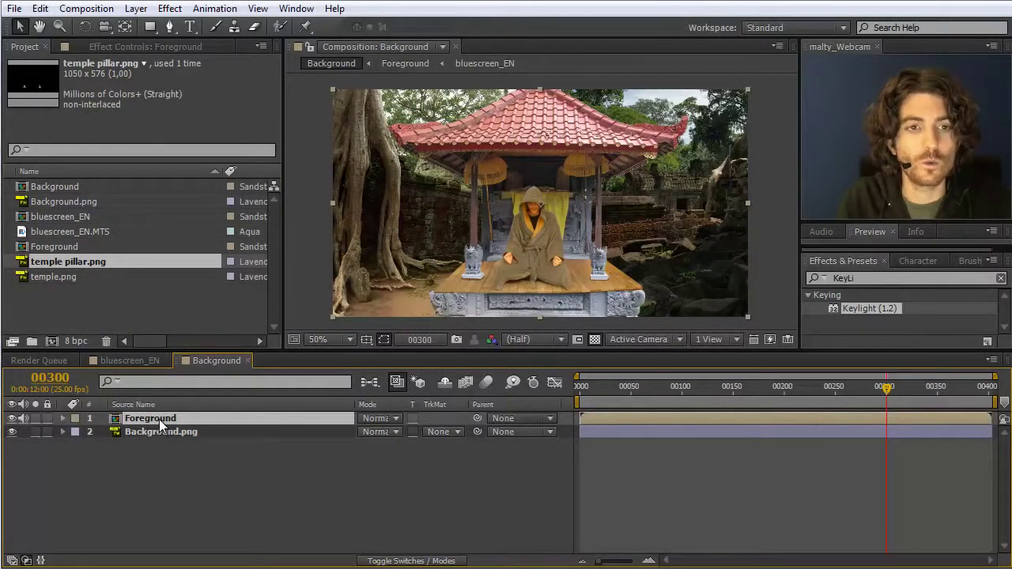
Open the Foreground composition and examine its temple pillar.png, bluescreen_EN and temple.png layers.
click(95, 317)
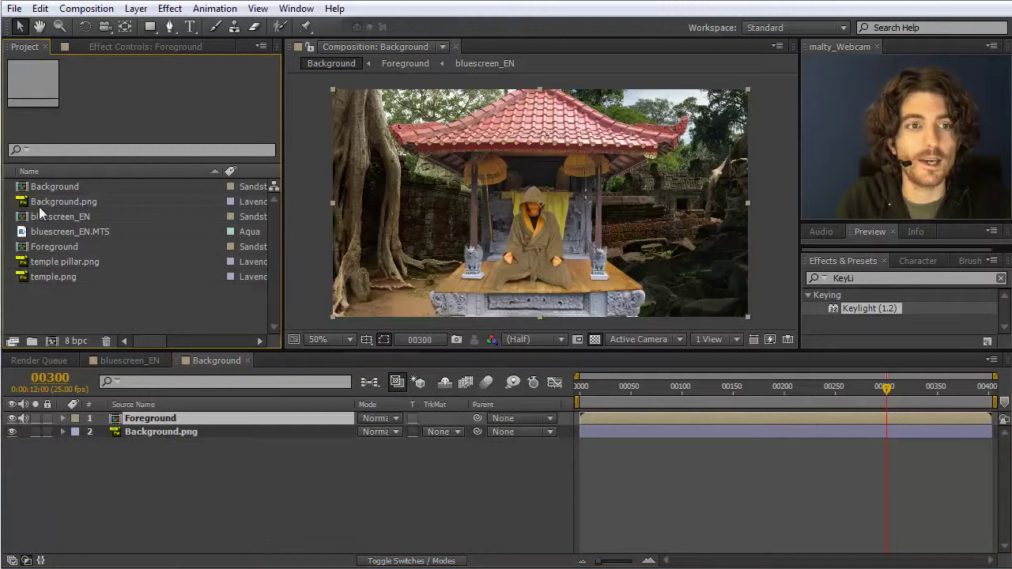
click(51, 246)
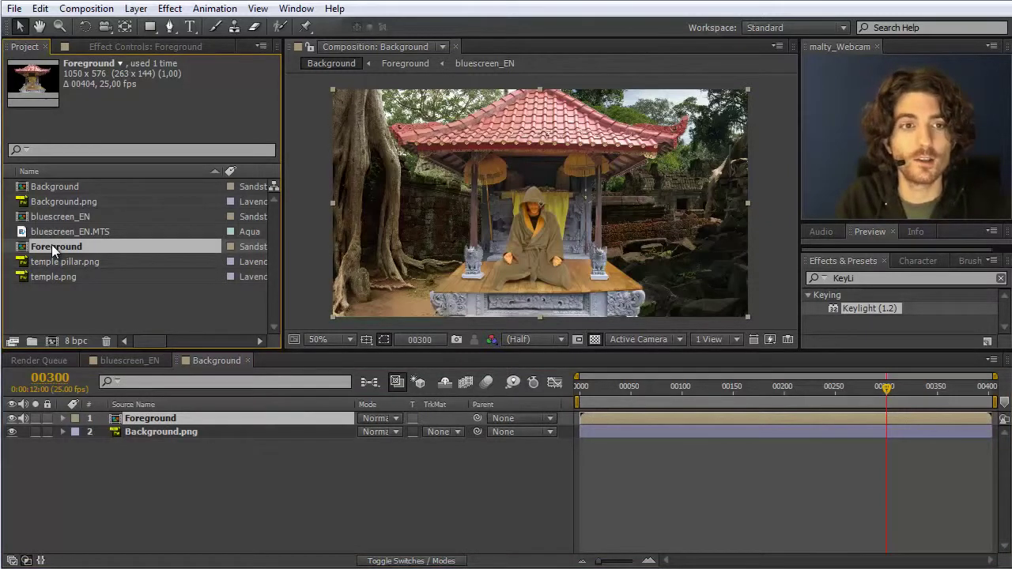
double_click(51, 244)
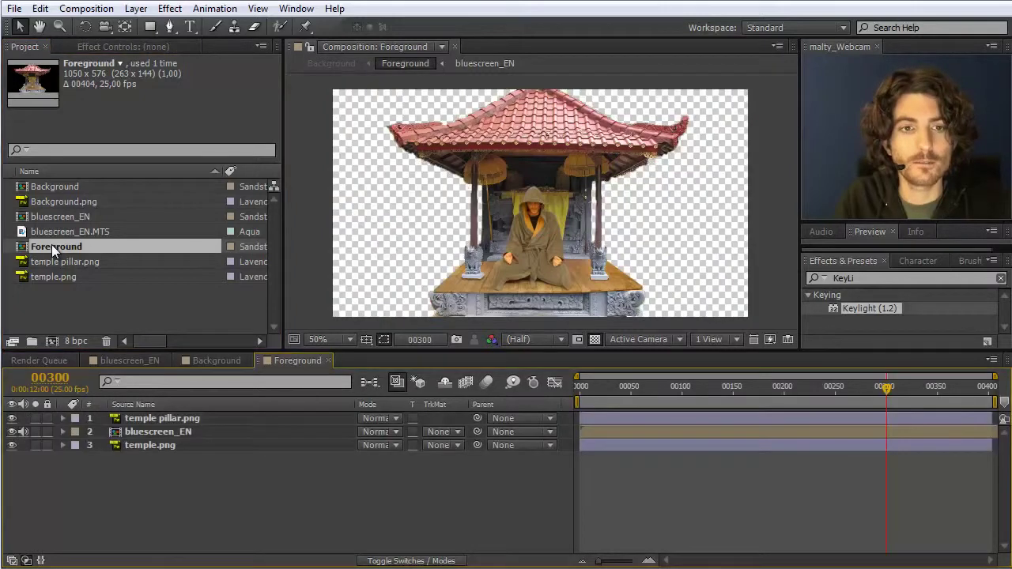
click(173, 421)
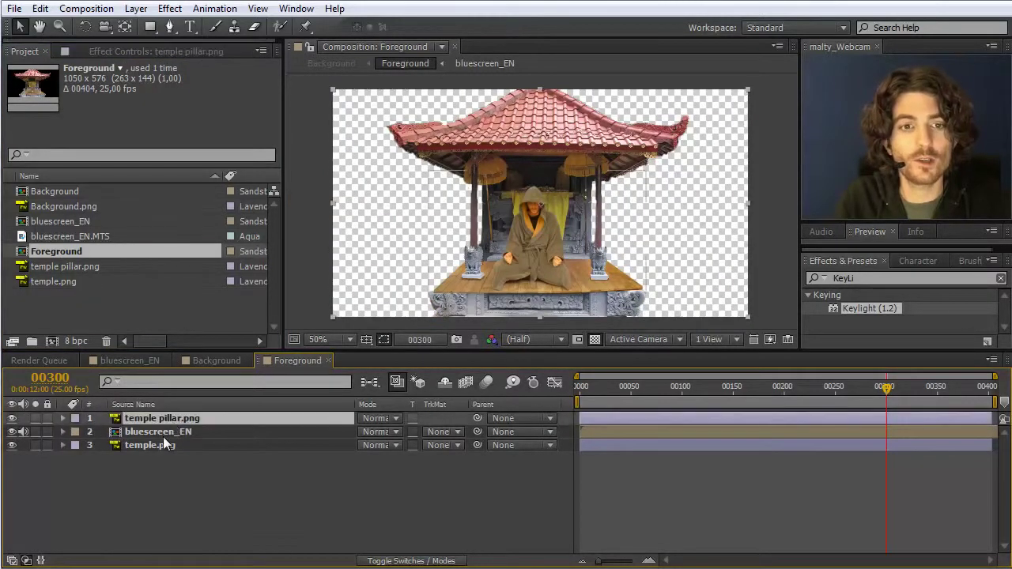
click(163, 433)
click(162, 446)
click(162, 432)
click(133, 419)
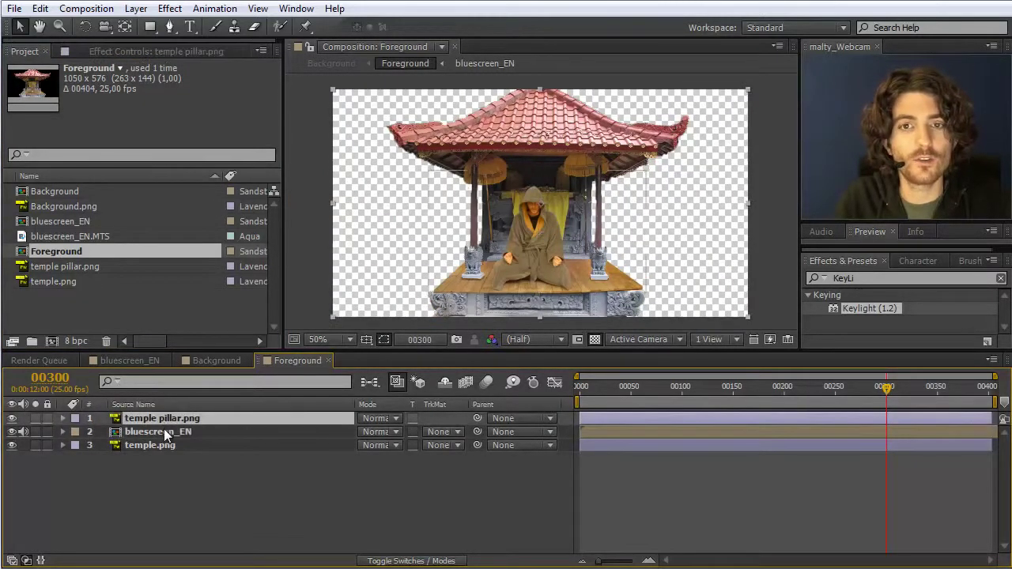
click(164, 432)
click(161, 445)
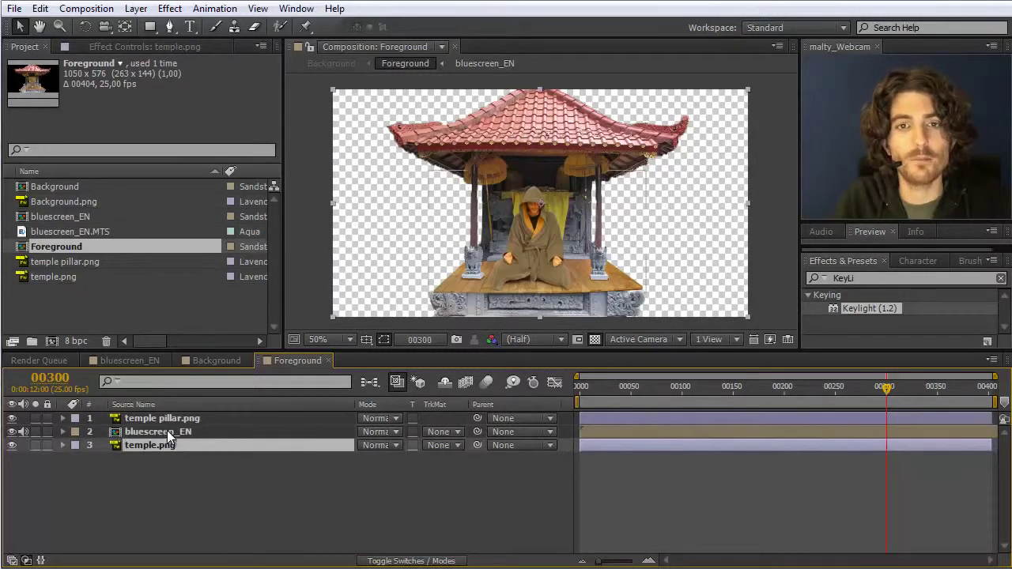
click(167, 433)
click(170, 420)
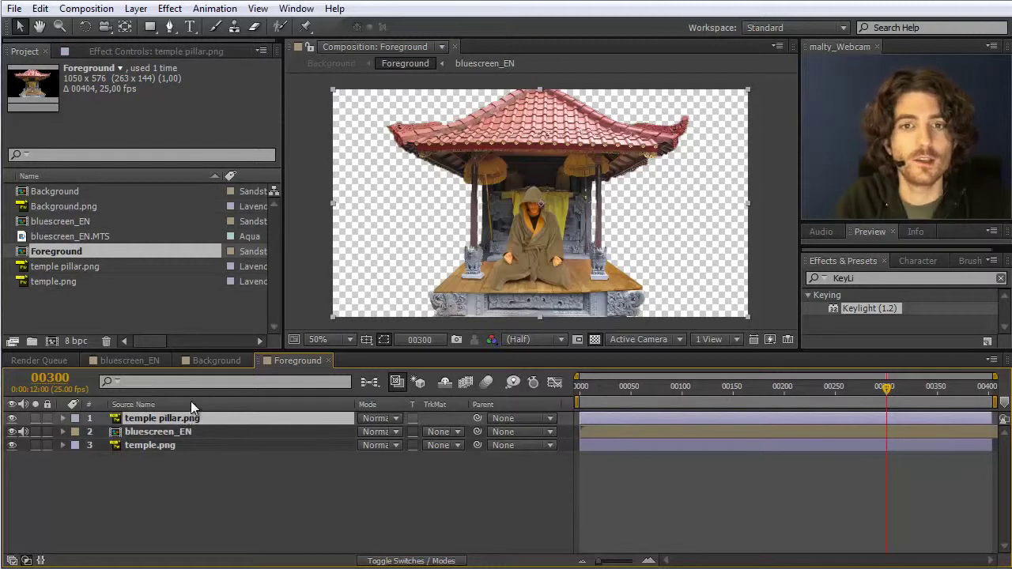
Compare the Foreground layer in the Background composition with the contents of the nested Foreground composition.
click(219, 360)
click(152, 417)
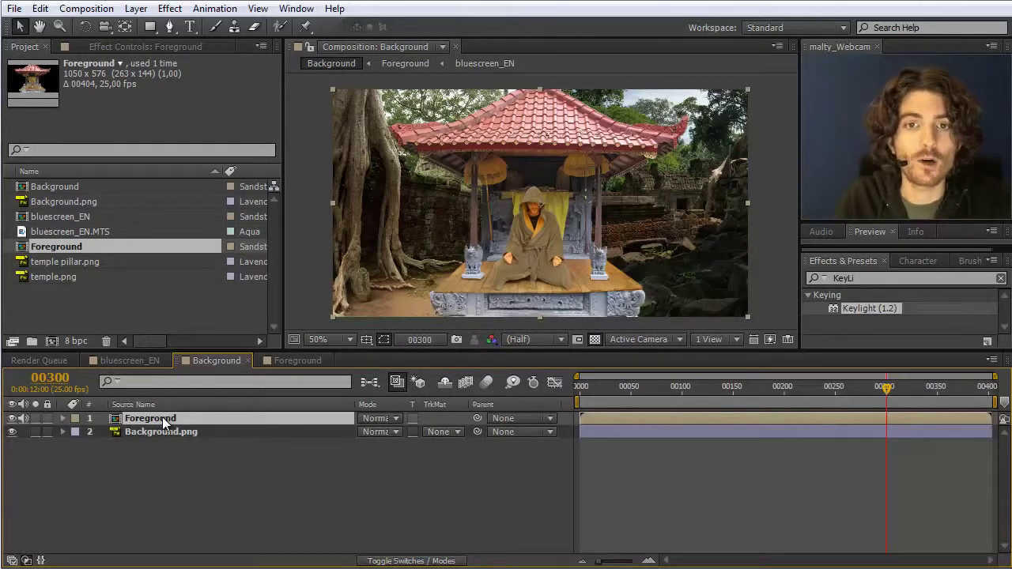
click(290, 362)
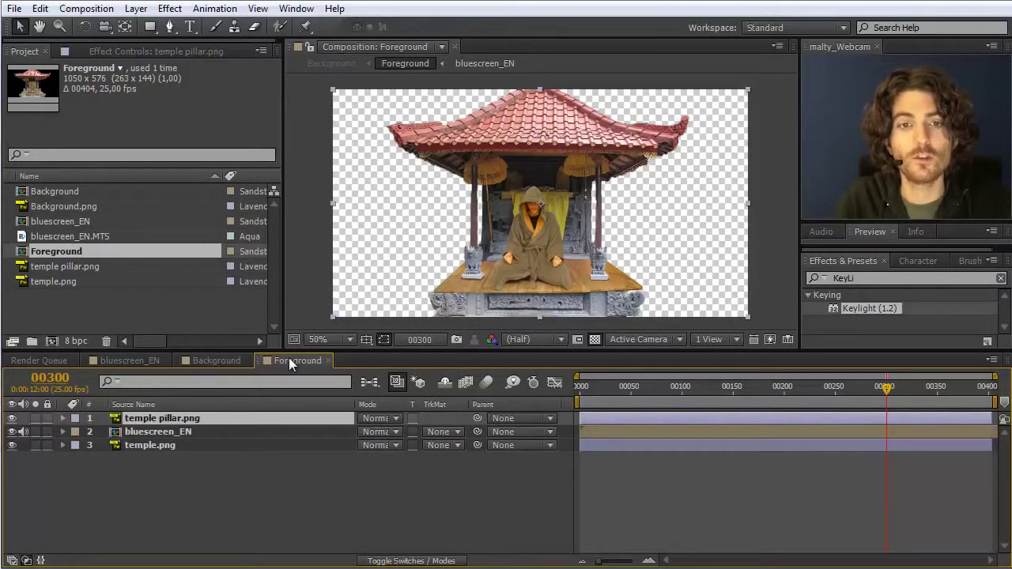
click(216, 363)
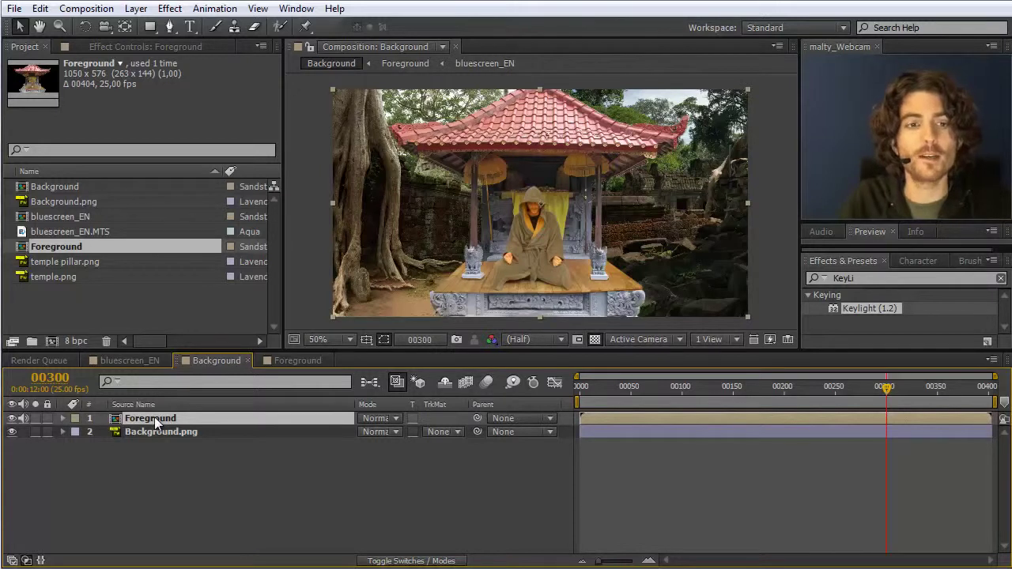
click(874, 284)
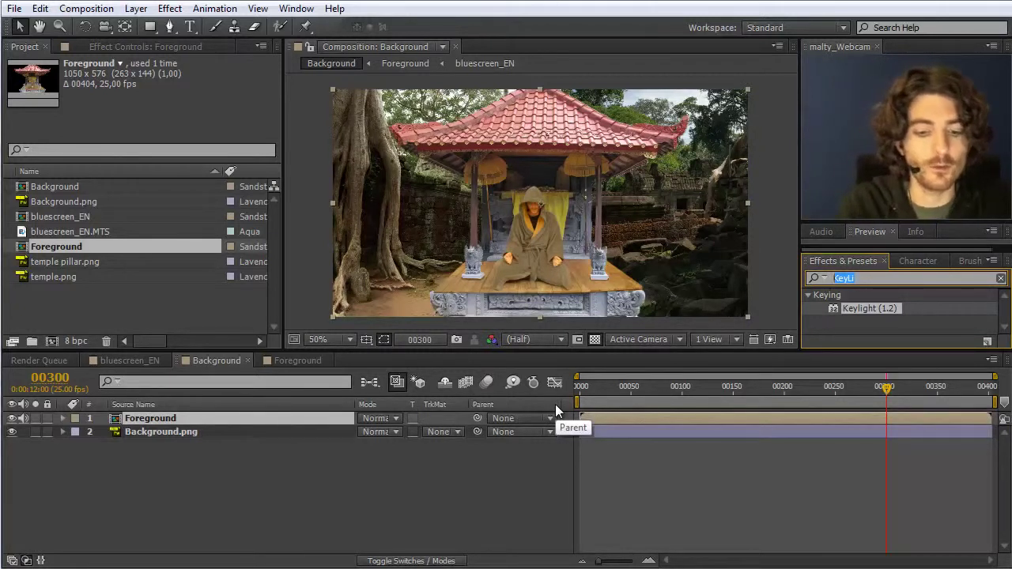
text(Level)
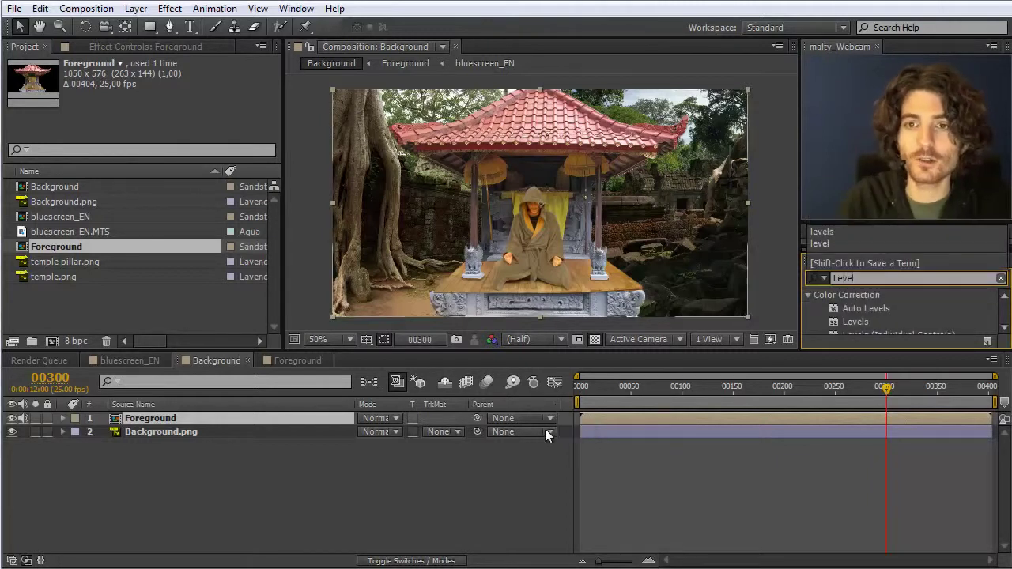
drag(836, 321, 170, 420)
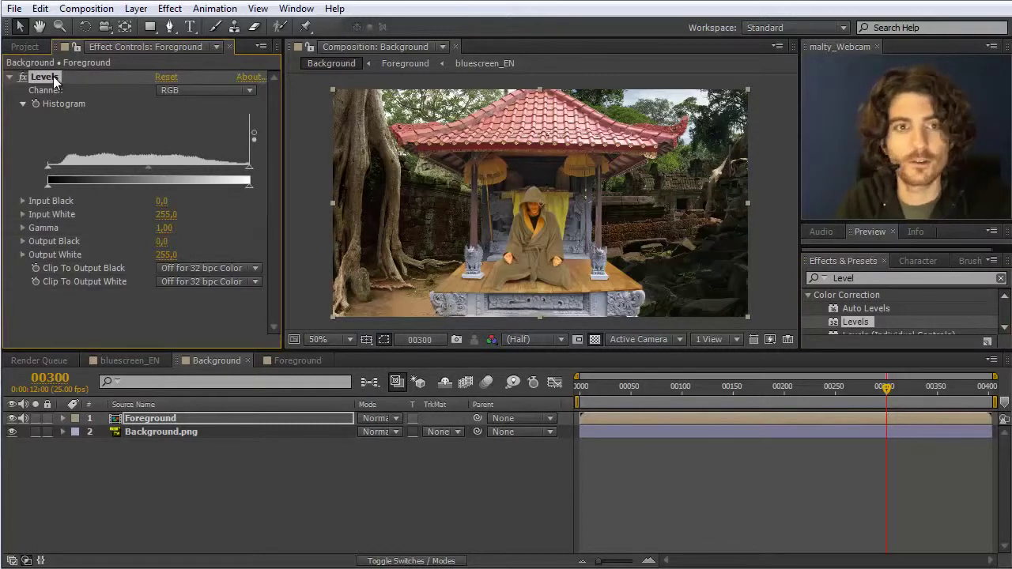
key(Delete)
Find the Curves effect and apply it to the Foreground layer.
click(890, 281)
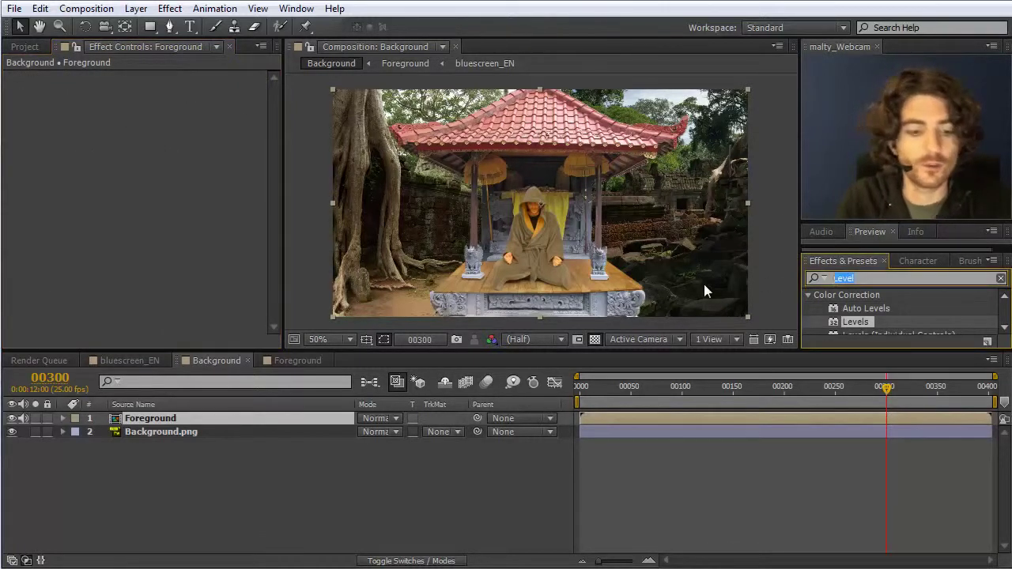
text(Curve)
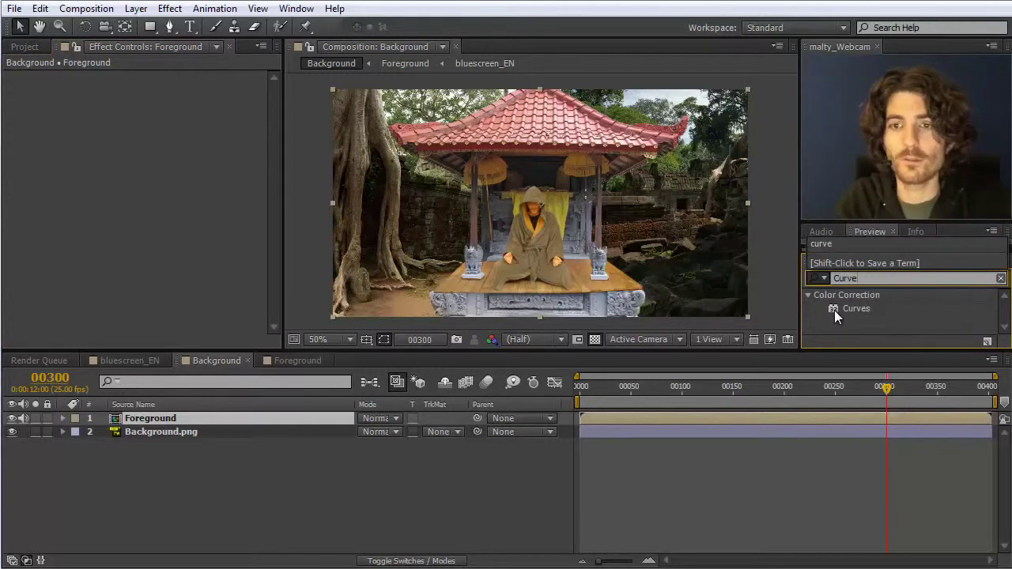
drag(835, 310, 172, 417)
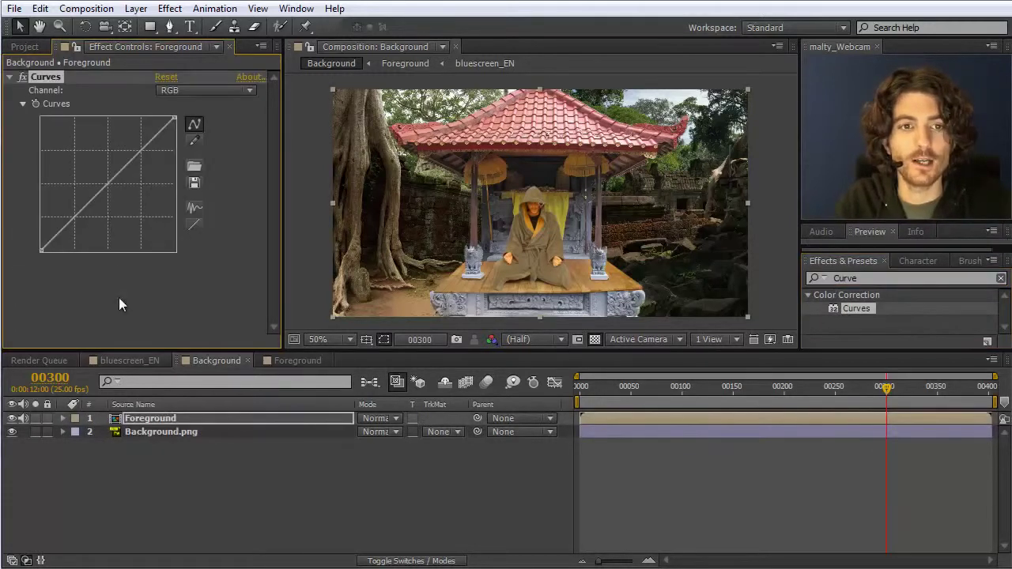
Darken the Foreground layer by lowering the RGB curve's white end to about 60% height and adding a midtone point on a nearly straight slope.
click(175, 121)
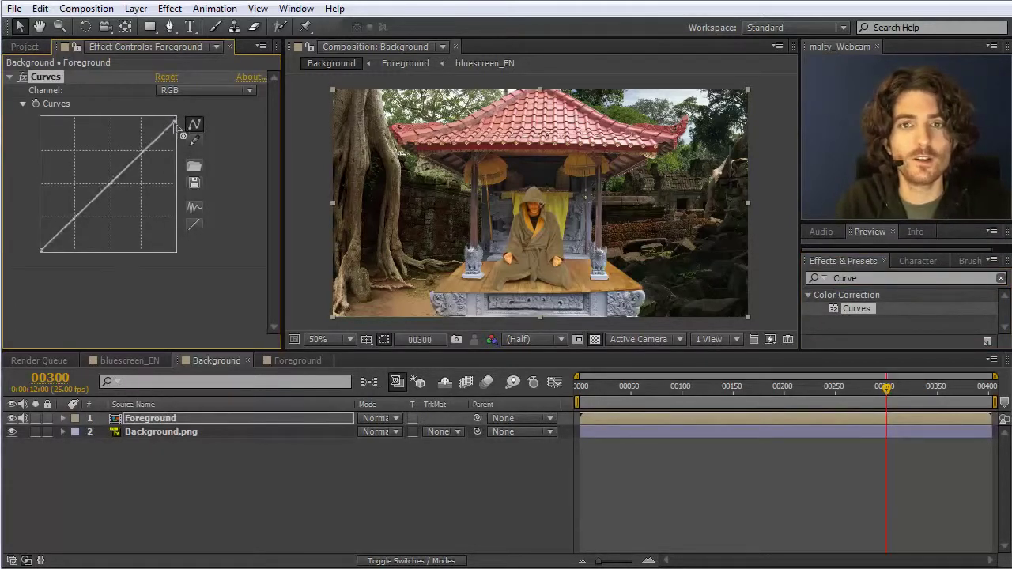
drag(175, 122, 187, 169)
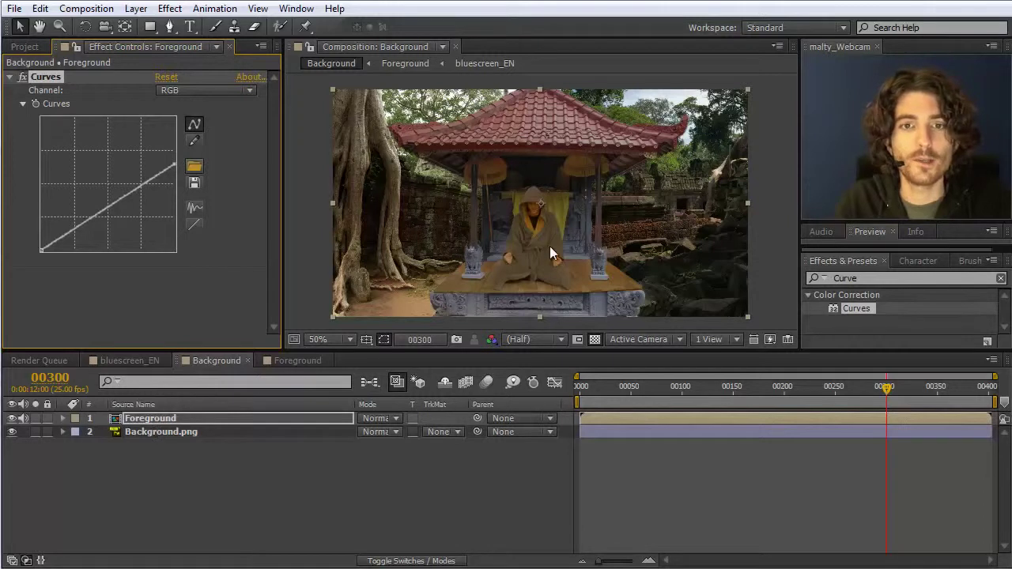
drag(176, 164, 179, 223)
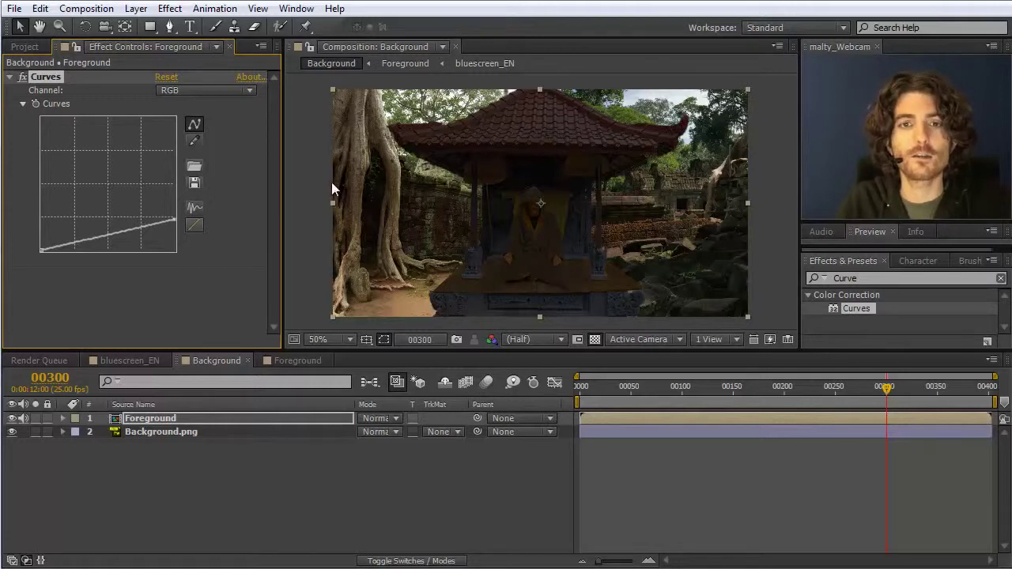
drag(178, 219, 179, 151)
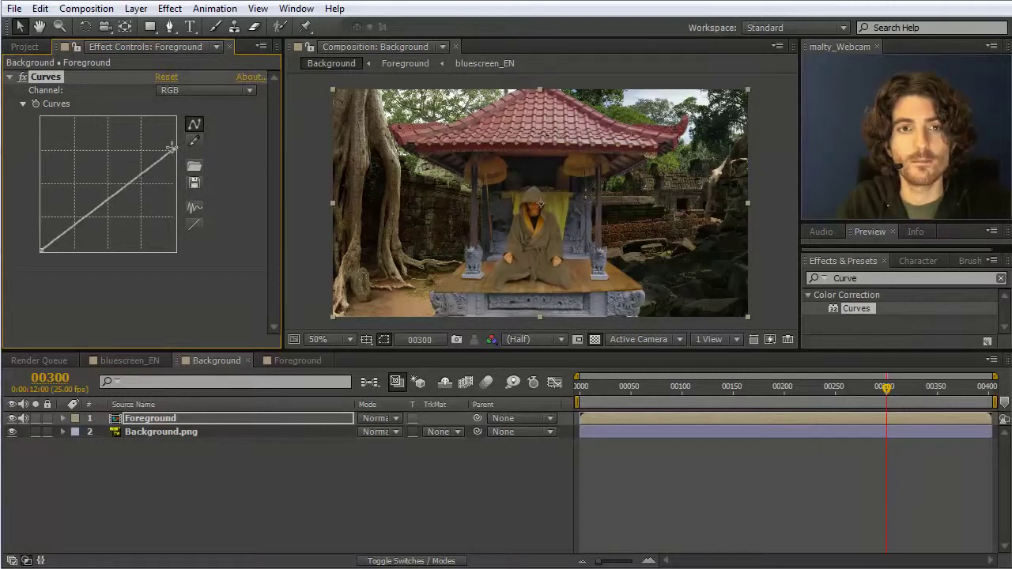
mouse_move(115, 194)
mouse_down()
mouse_move(124, 211)
mouse_move(113, 219)
mouse_move(121, 200)
mouse_up()
drag(175, 149, 177, 167)
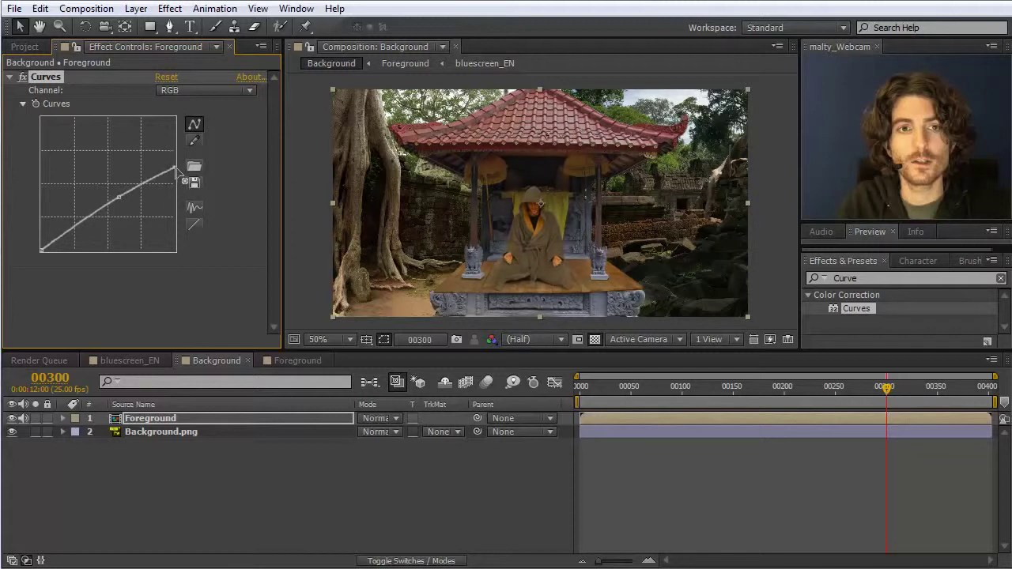
drag(119, 197, 121, 204)
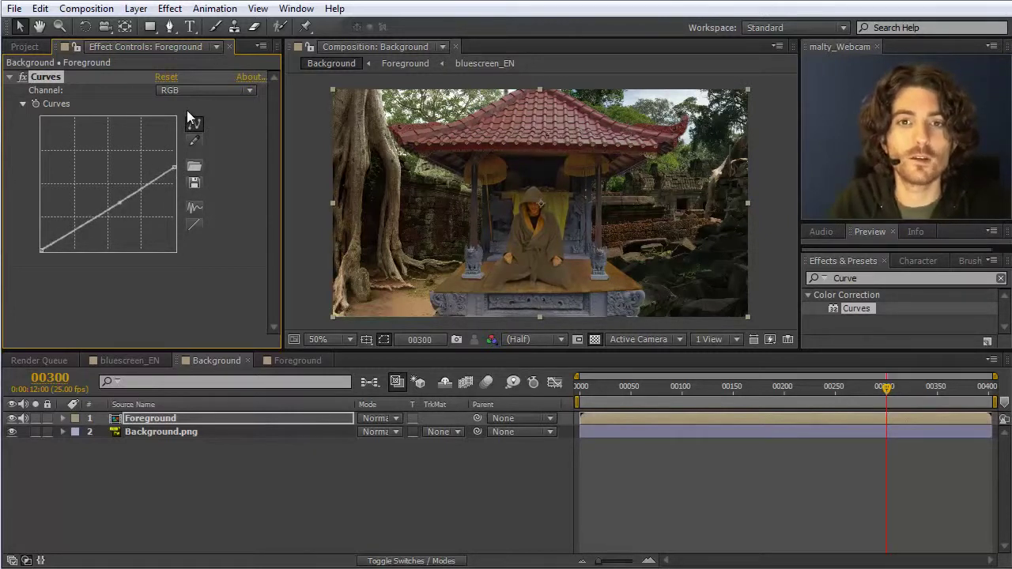
Reduce red in the Foreground layer by lowering the Red curve's white end to about 90% height and pulling its midtone point down.
click(218, 88)
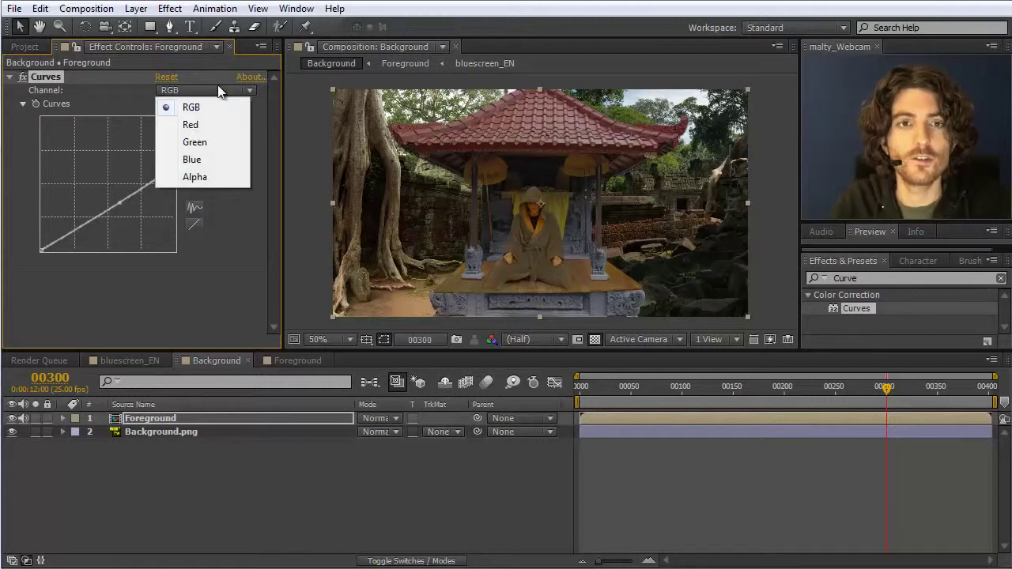
click(190, 125)
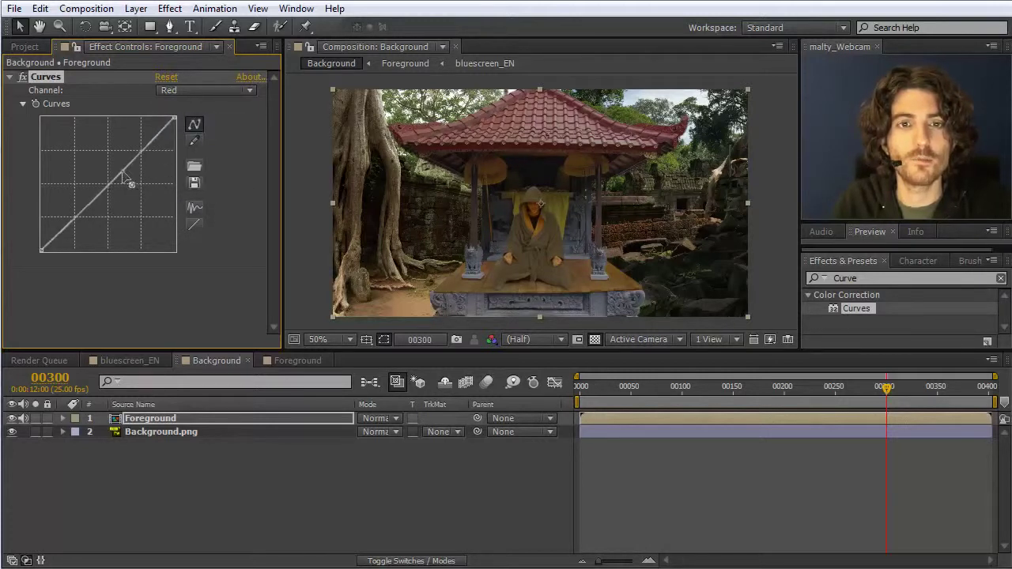
drag(122, 172, 128, 174)
drag(175, 117, 185, 132)
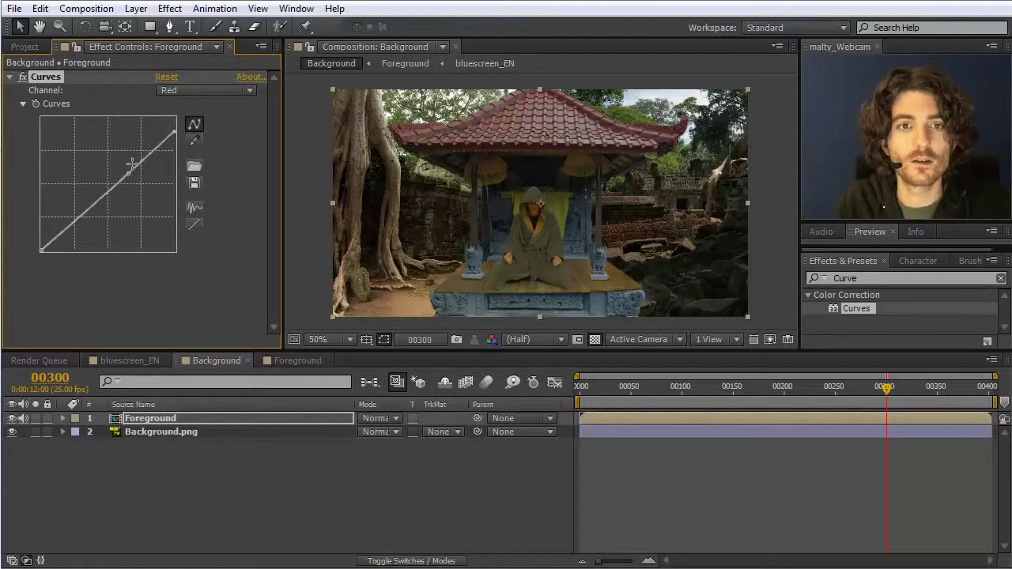
mouse_move(132, 163)
mouse_down()
mouse_move(140, 190)
mouse_move(131, 176)
mouse_up()
key(ctrl+z)
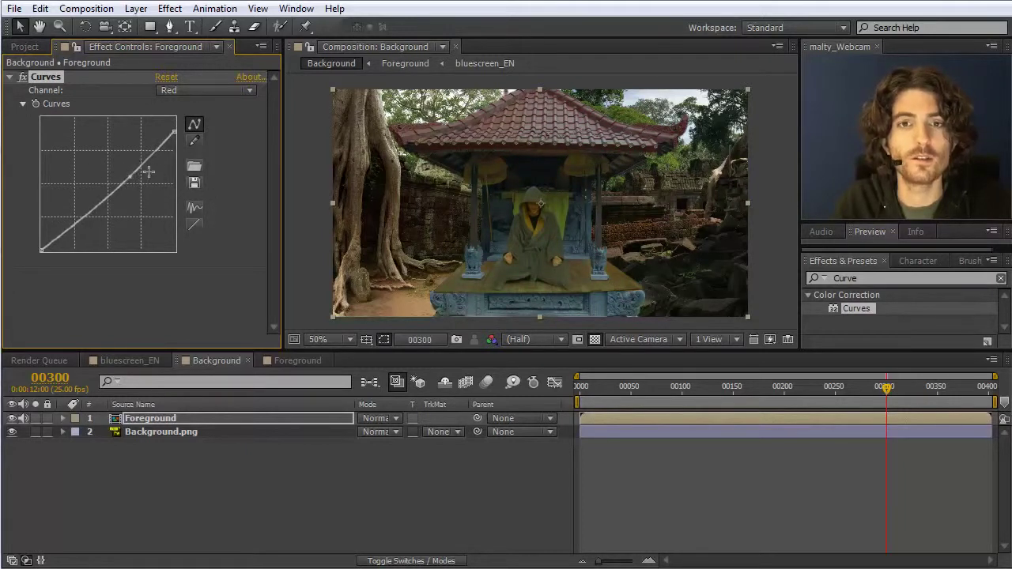
Reduce blue in the Foreground layer by pulling the Blue curve's midtones slightly below the diagonal.
click(233, 88)
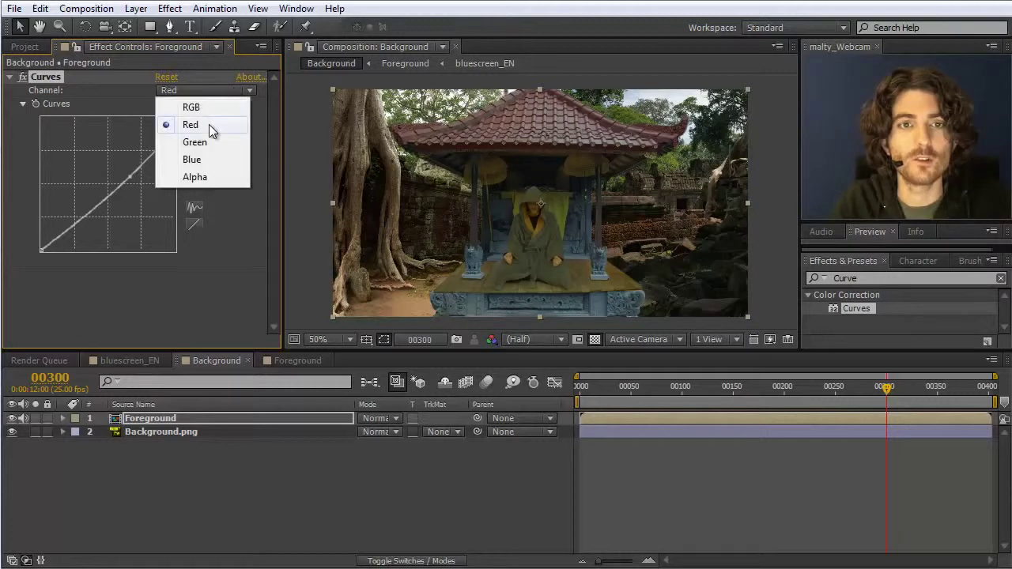
click(208, 159)
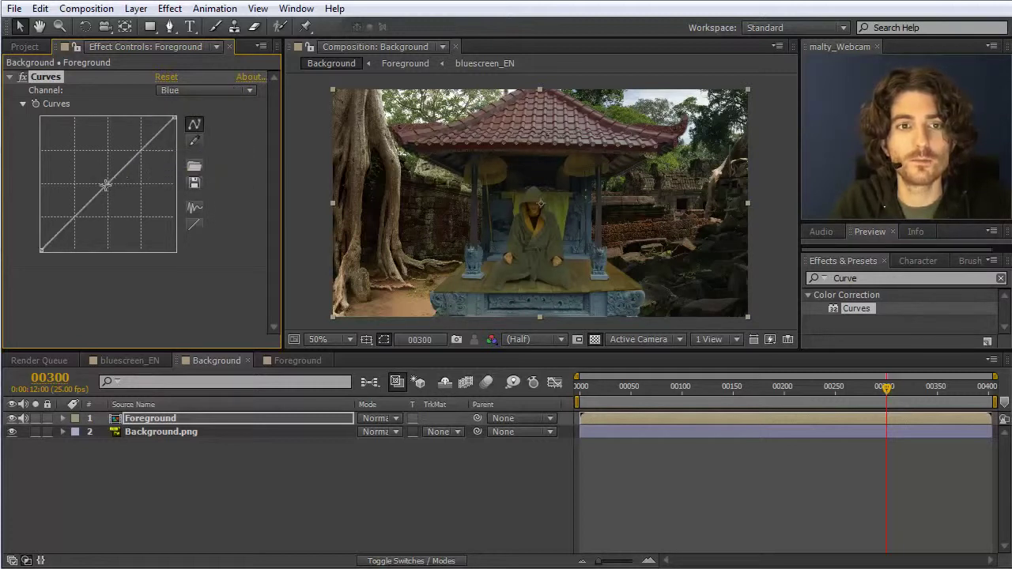
mouse_move(104, 186)
mouse_down()
mouse_move(115, 199)
mouse_move(101, 178)
mouse_move(114, 189)
mouse_up()
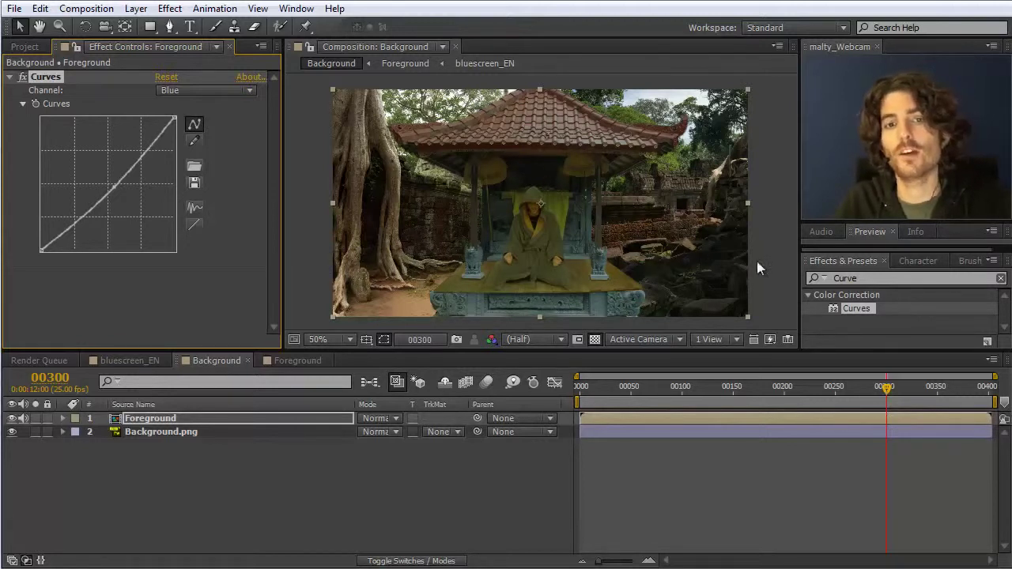
Apply Hue/Saturation to the Foreground layer, set Master Saturation to -8, and deselect the layer to check the match with the background.
click(822, 277)
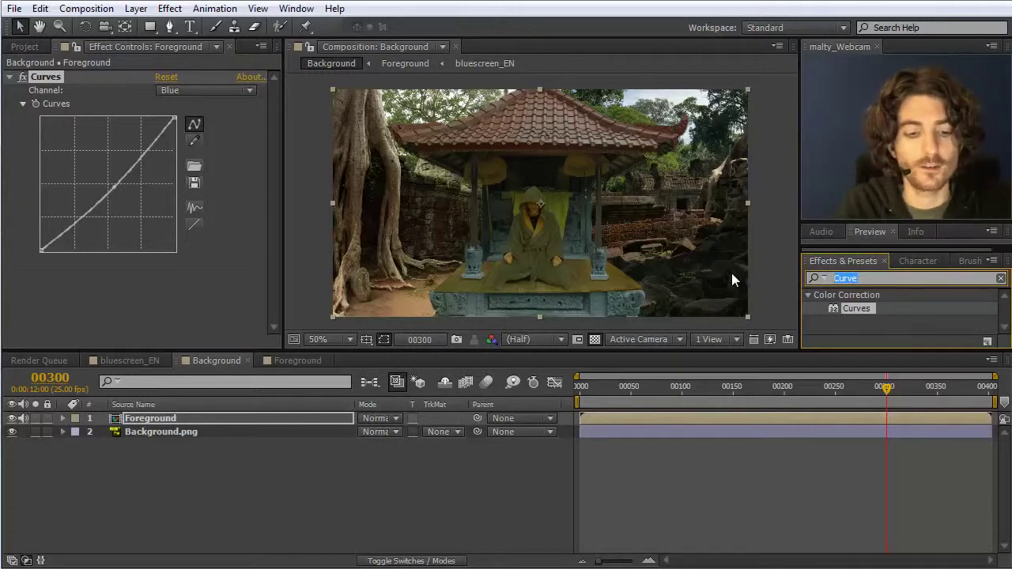
text(Satu)
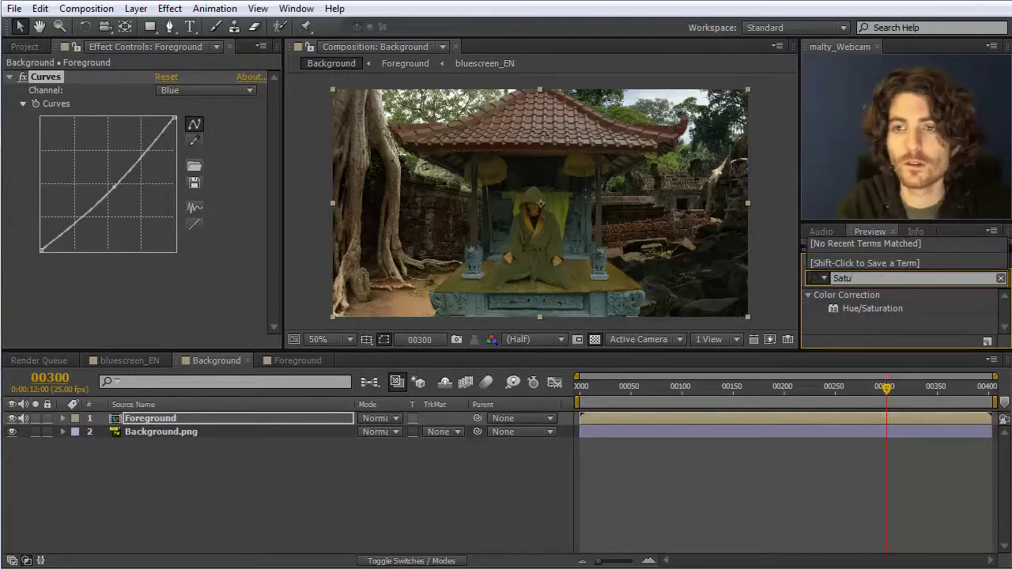
drag(872, 309, 169, 418)
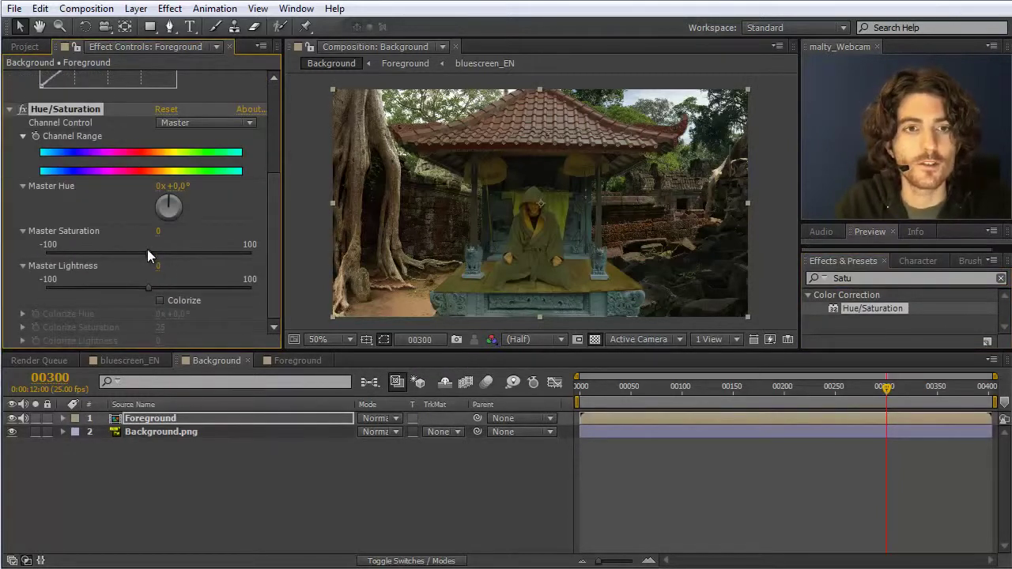
drag(141, 254, 117, 254)
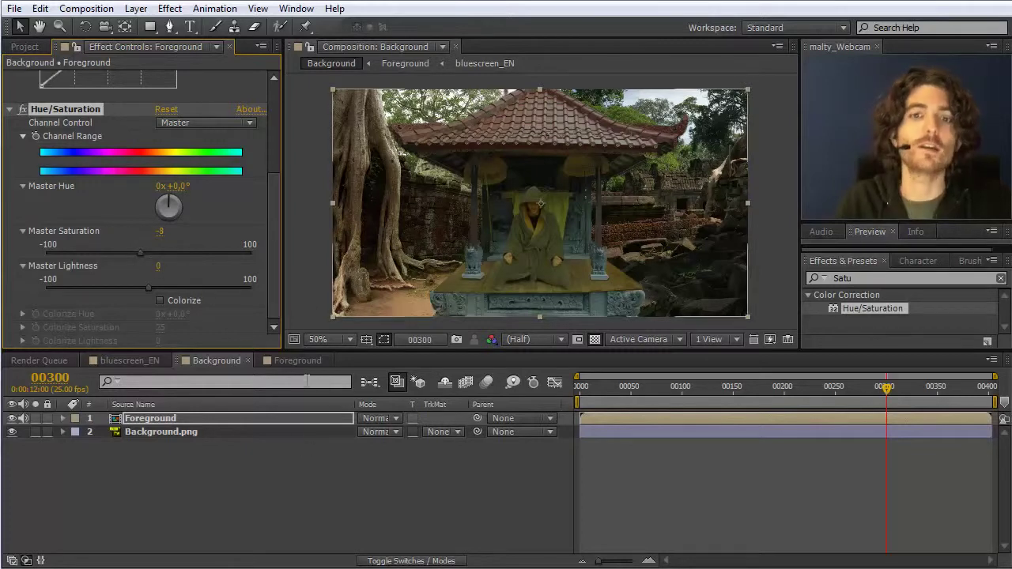
key(comma)
key(period)
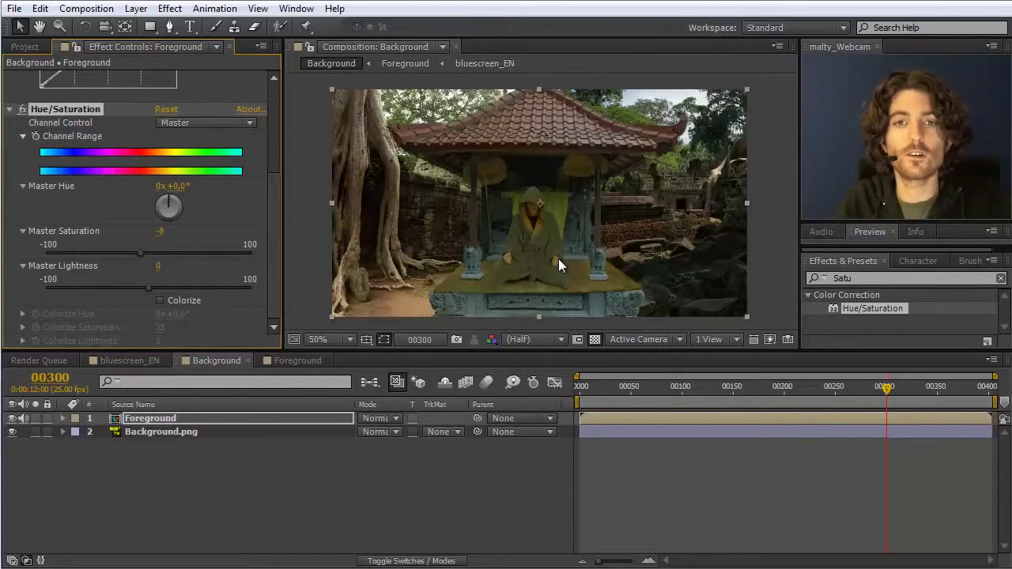
click(783, 224)
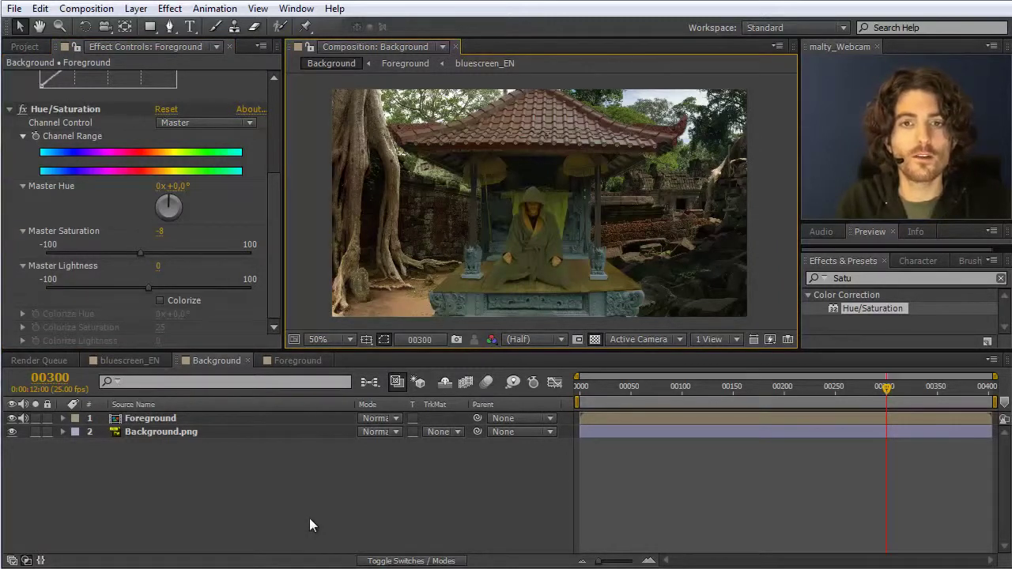
In the Foreground composition, apply Curves to the bluescreen_EN layer and pull the RGB midtones down to darken the hooded figure.
click(300, 361)
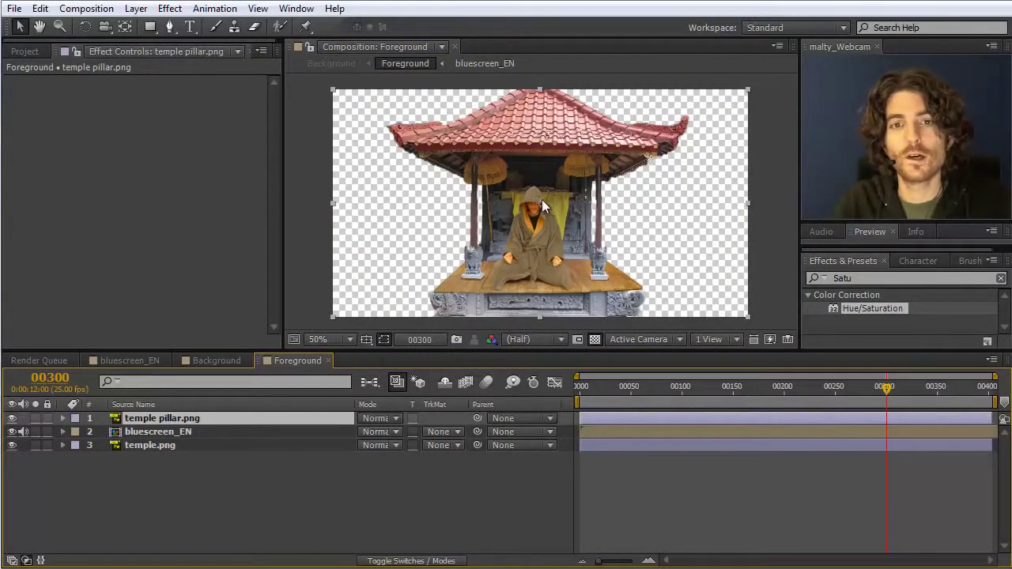
click(146, 431)
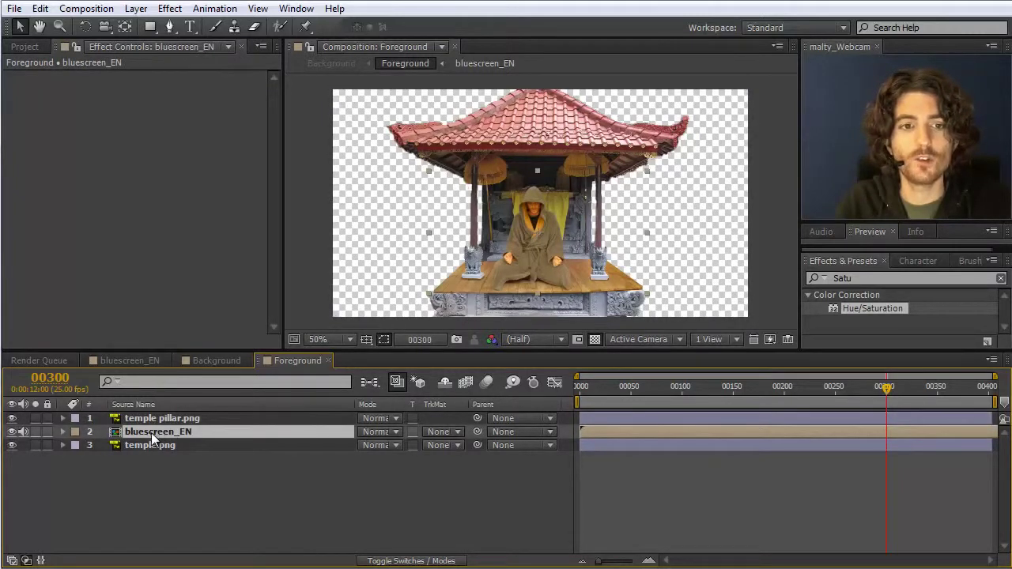
click(852, 279)
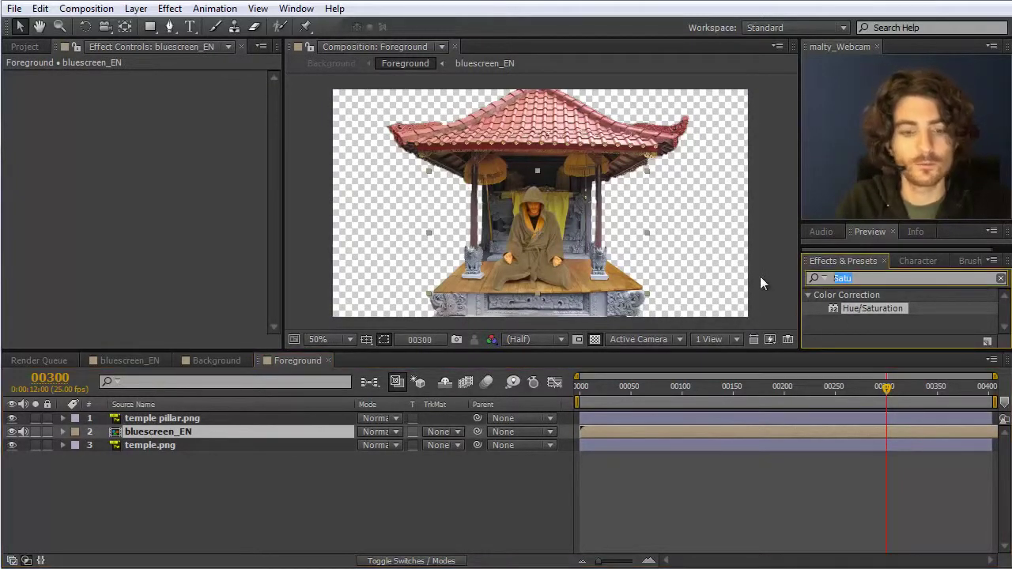
text(cur)
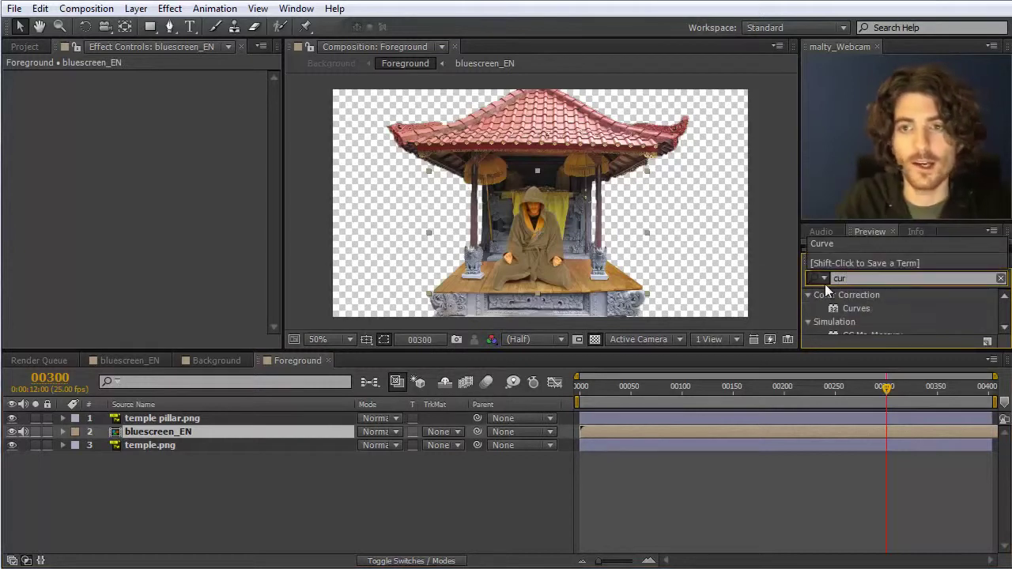
drag(841, 308, 154, 430)
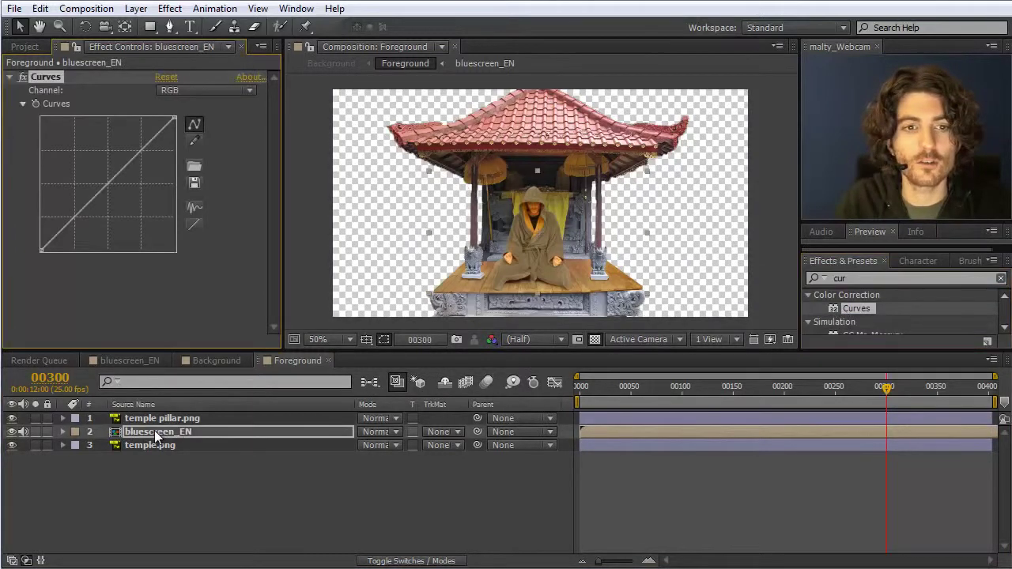
mouse_move(110, 180)
mouse_down()
mouse_move(126, 199)
mouse_move(106, 147)
mouse_move(124, 183)
mouse_up()
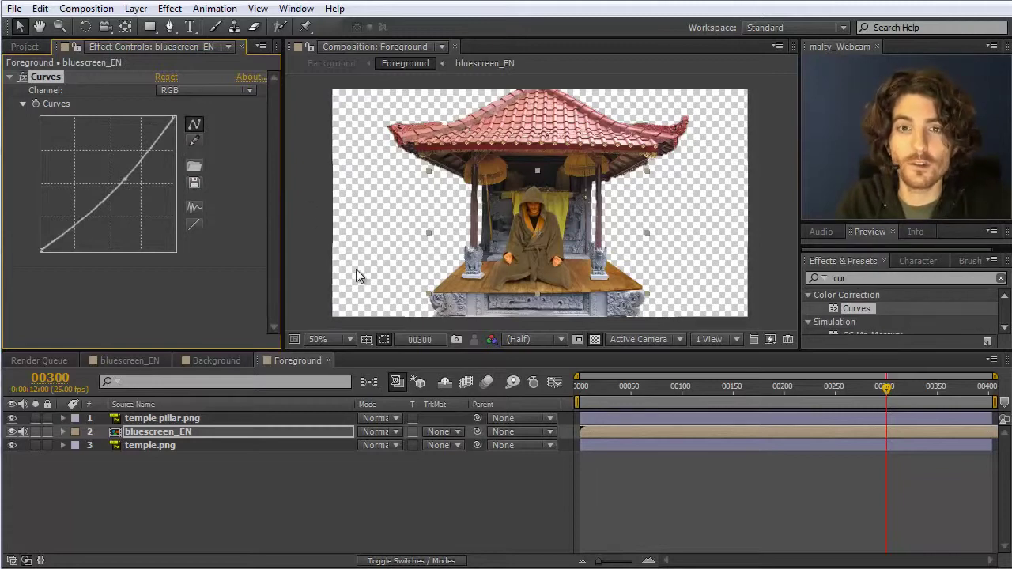
Compare the darkened figure in the Background and Foreground compositions, ending on Background.
click(217, 360)
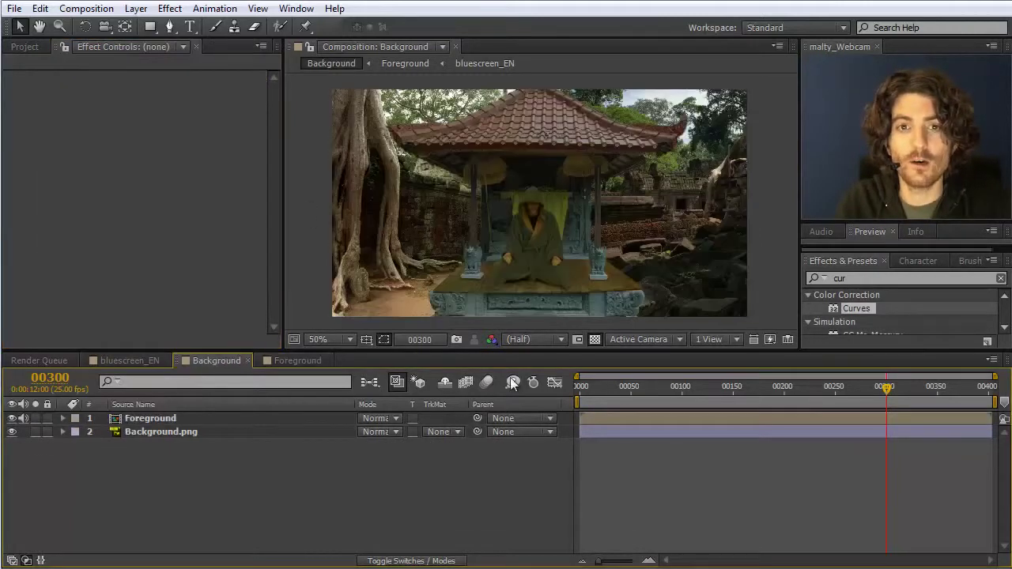
click(302, 361)
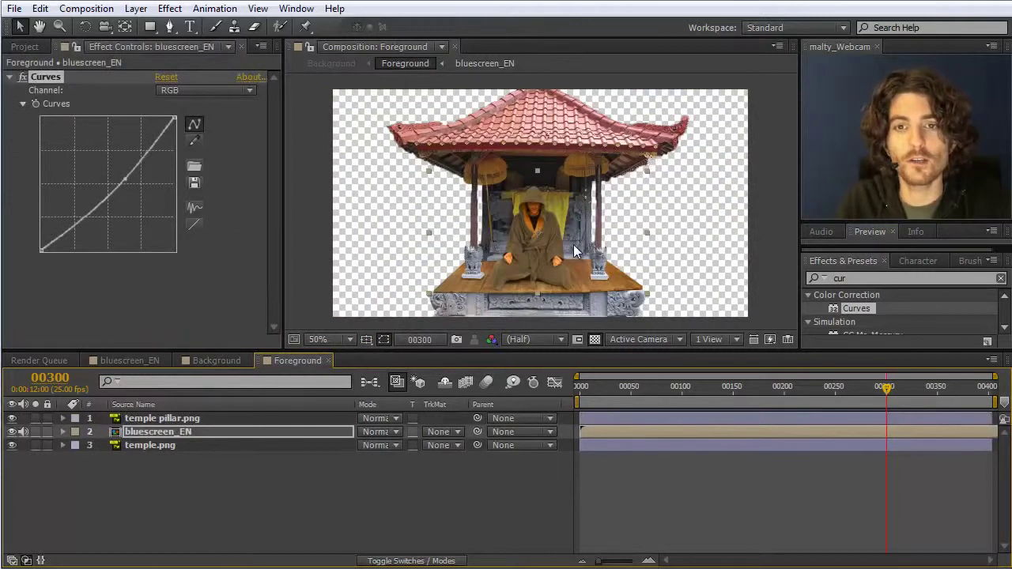
click(212, 361)
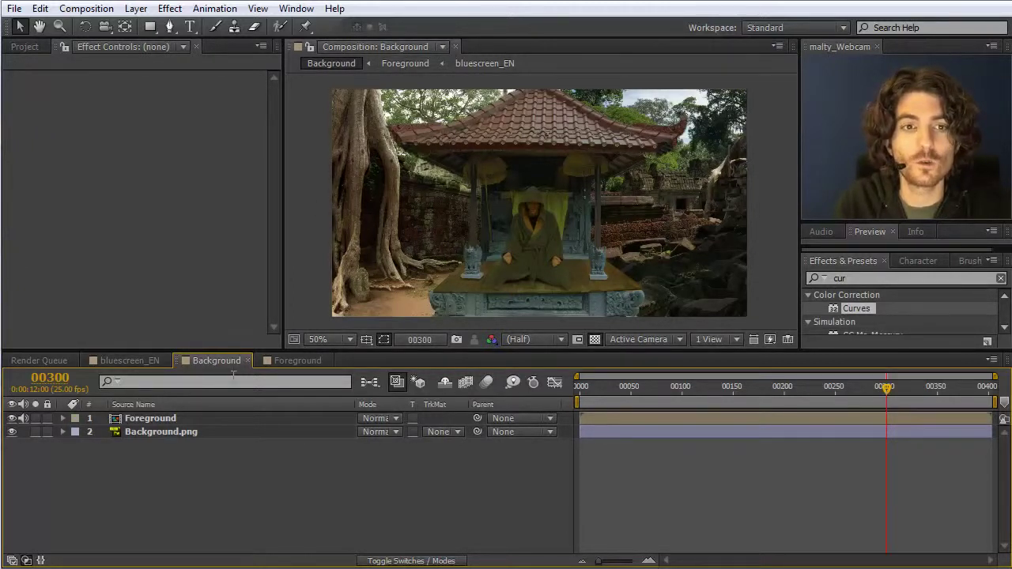
Create a second, locked composition viewer for Background and resize the surrounding panels so both viewers have room beside each other.
click(441, 46)
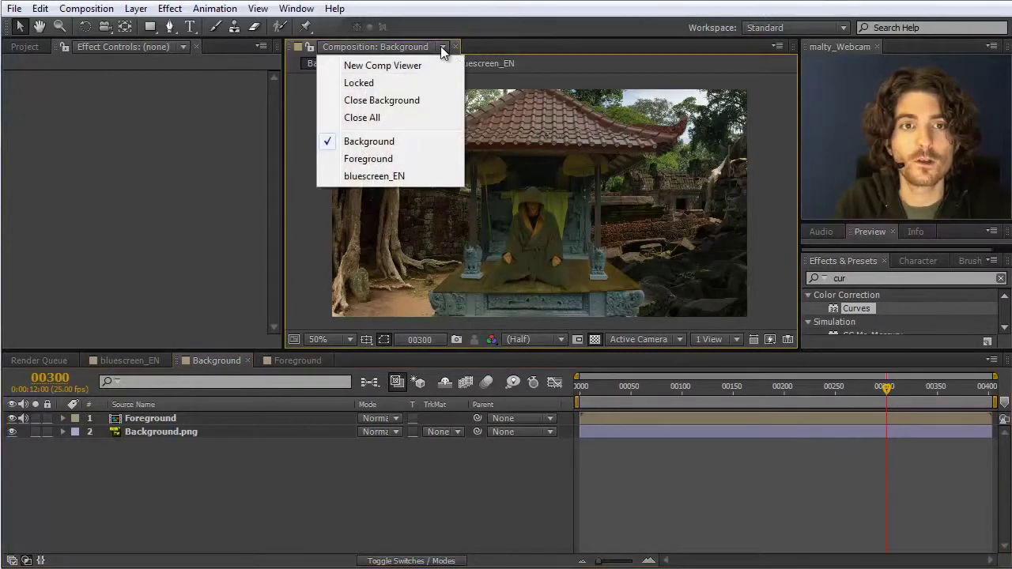
click(400, 66)
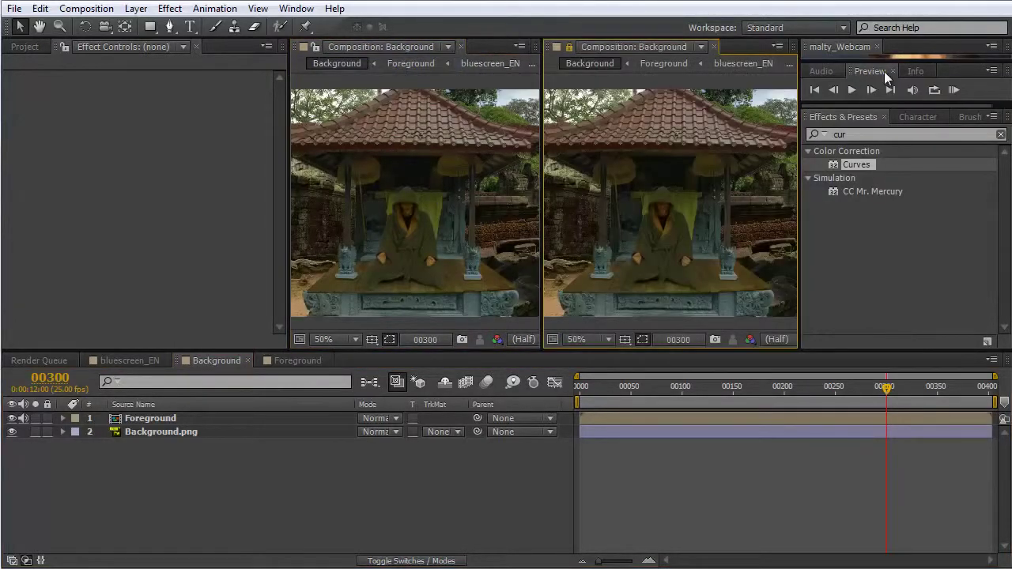
drag(873, 62, 873, 189)
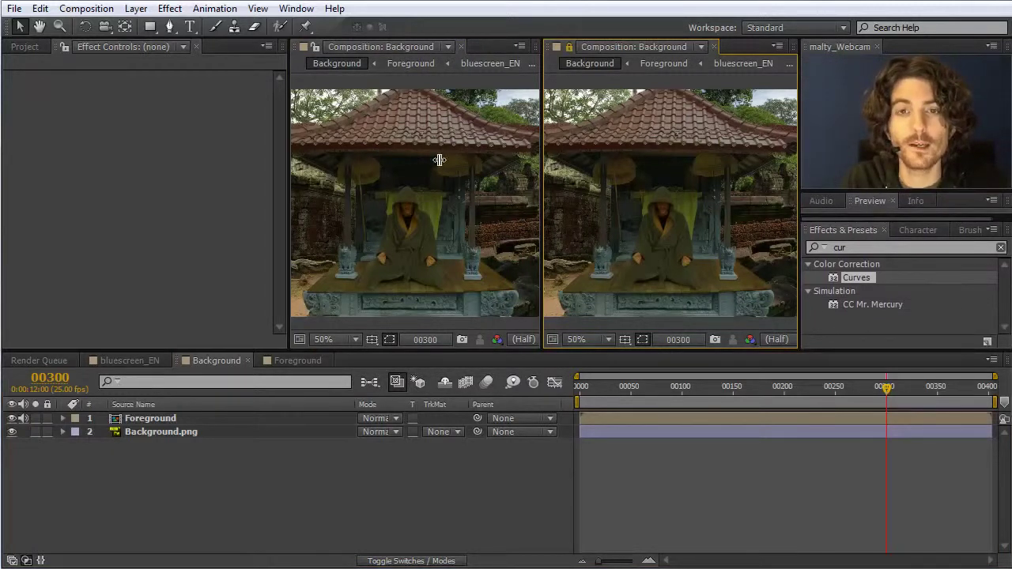
drag(289, 157, 116, 156)
drag(542, 178, 435, 178)
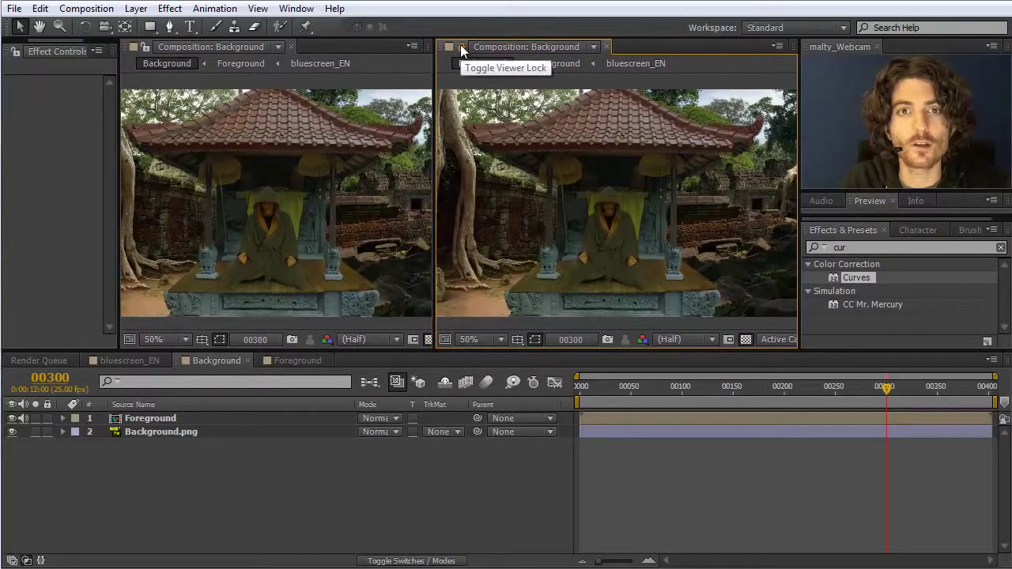
Cycle the unlocked viewer through the Foreground, Background and bluescreen_EN compositions, ending on Foreground beside the locked Background view.
click(289, 362)
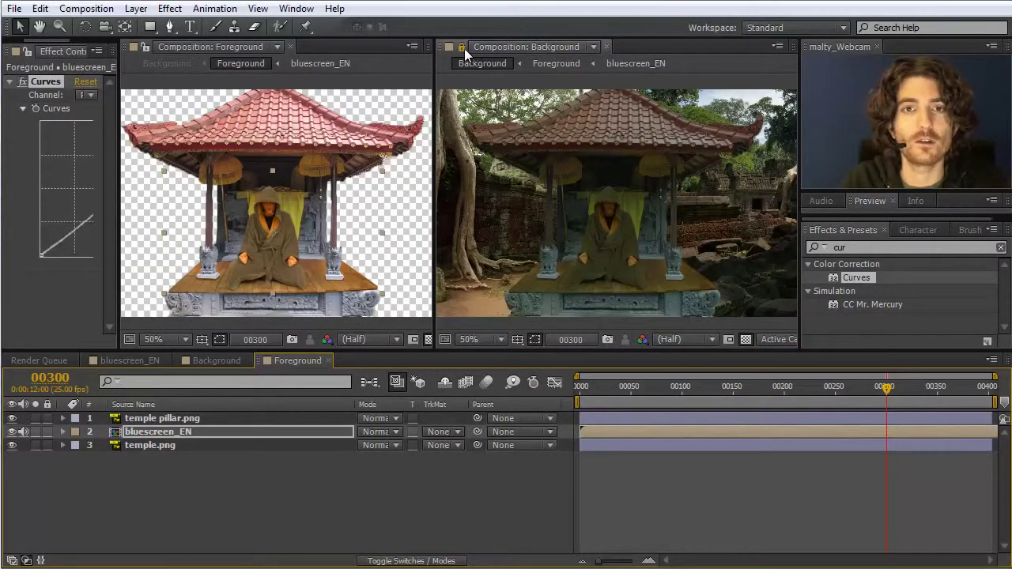
click(219, 361)
click(141, 360)
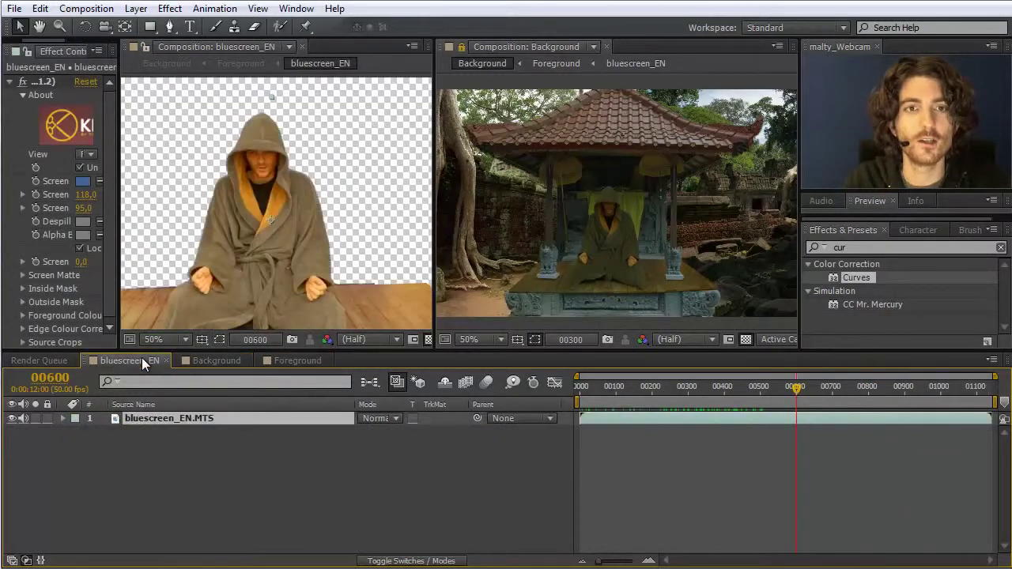
click(289, 360)
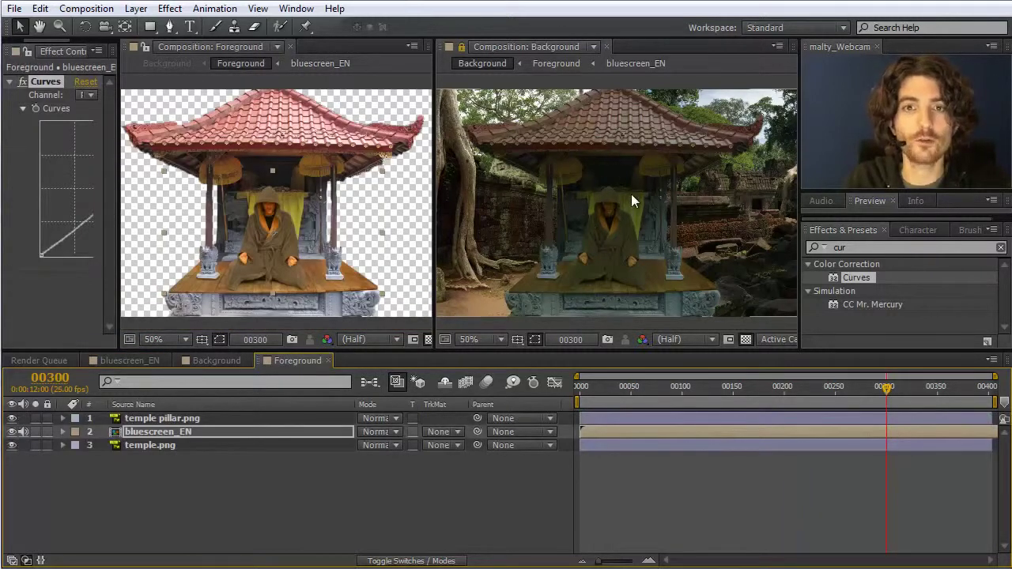
click(204, 46)
click(408, 61)
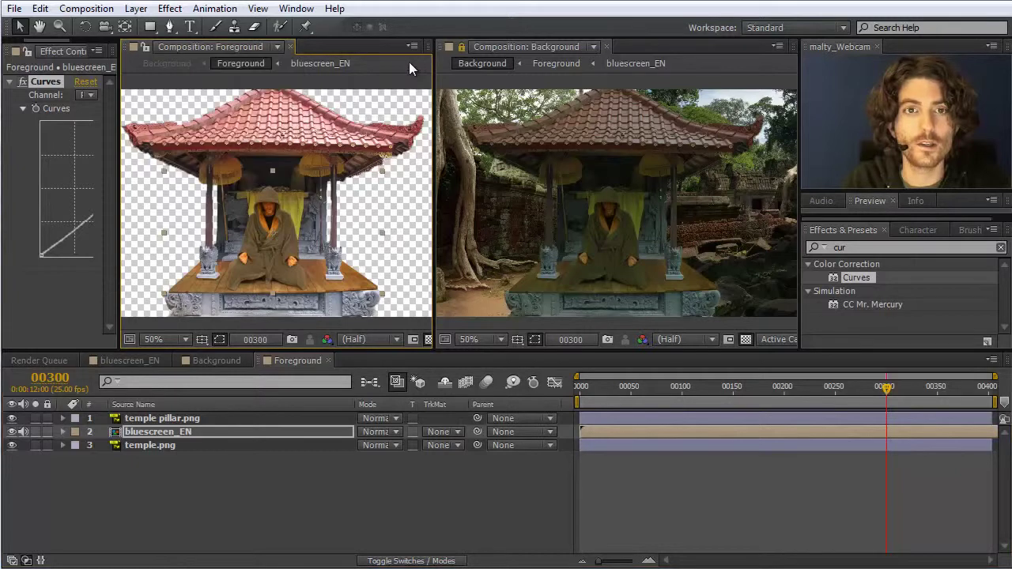
Widen the effect settings of the bluescreen_EN layer and pull its RGB curve's midtones slightly further down to darken the figure.
click(166, 433)
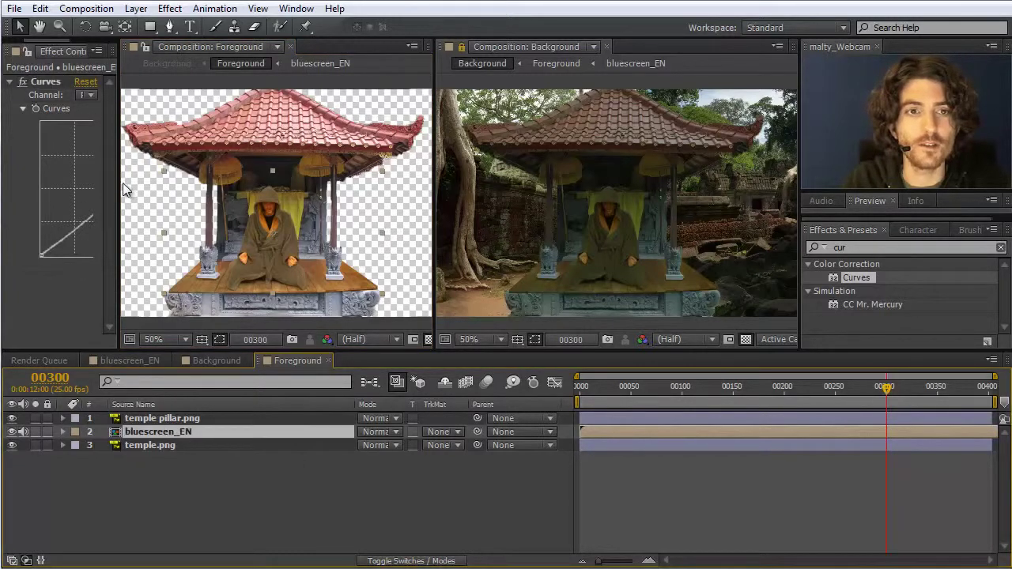
drag(118, 187, 210, 187)
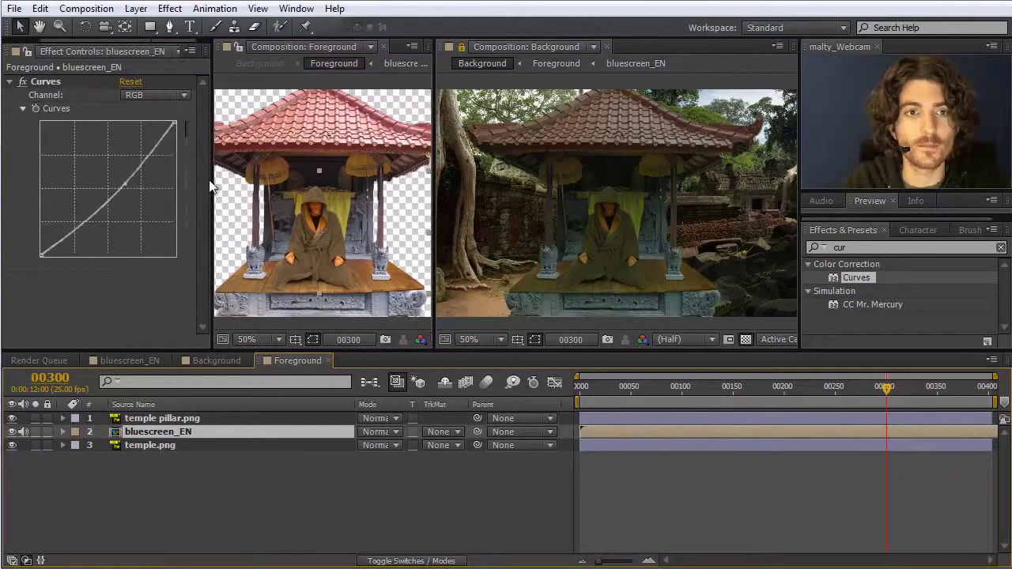
mouse_move(124, 183)
mouse_down()
mouse_move(129, 174)
mouse_move(135, 214)
mouse_move(128, 174)
mouse_move(132, 204)
mouse_move(125, 189)
mouse_up()
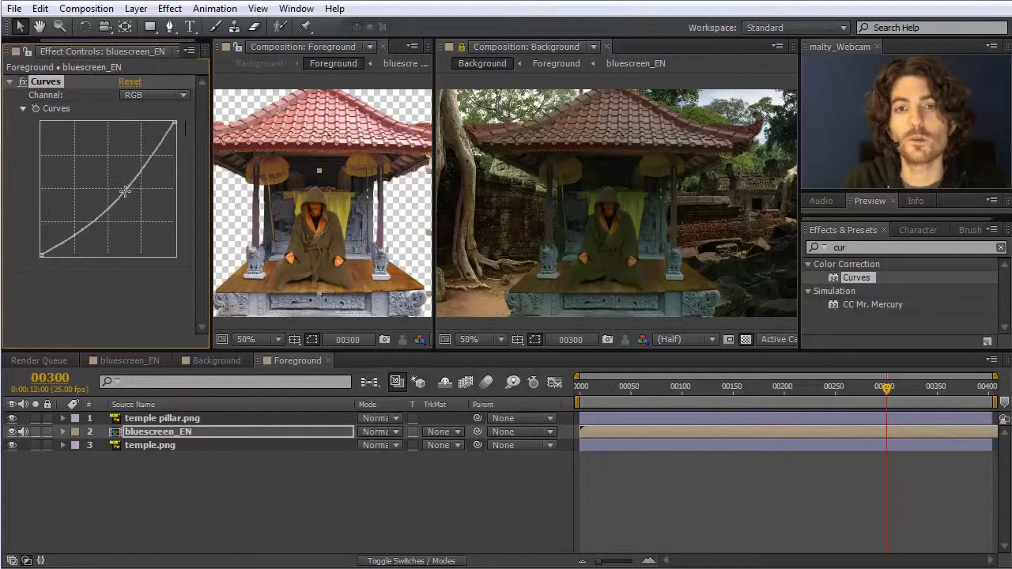